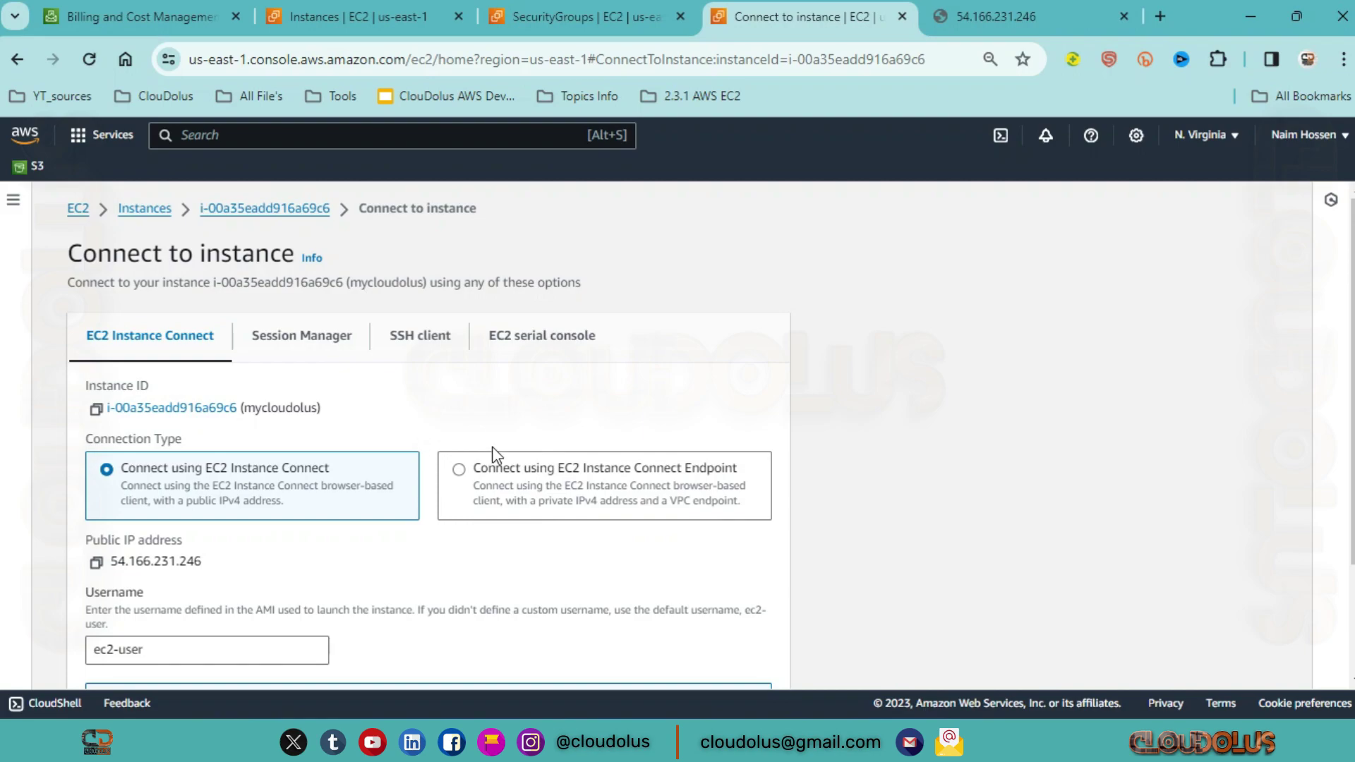
Step: Connect to the mycloudolus instance with EC2 Instance Connect, using its public IP address and the username ec2-user
{"action": "scroll", "coordinate": [382, 434], "scroll_direction": "down", "scroll_amount": 2}
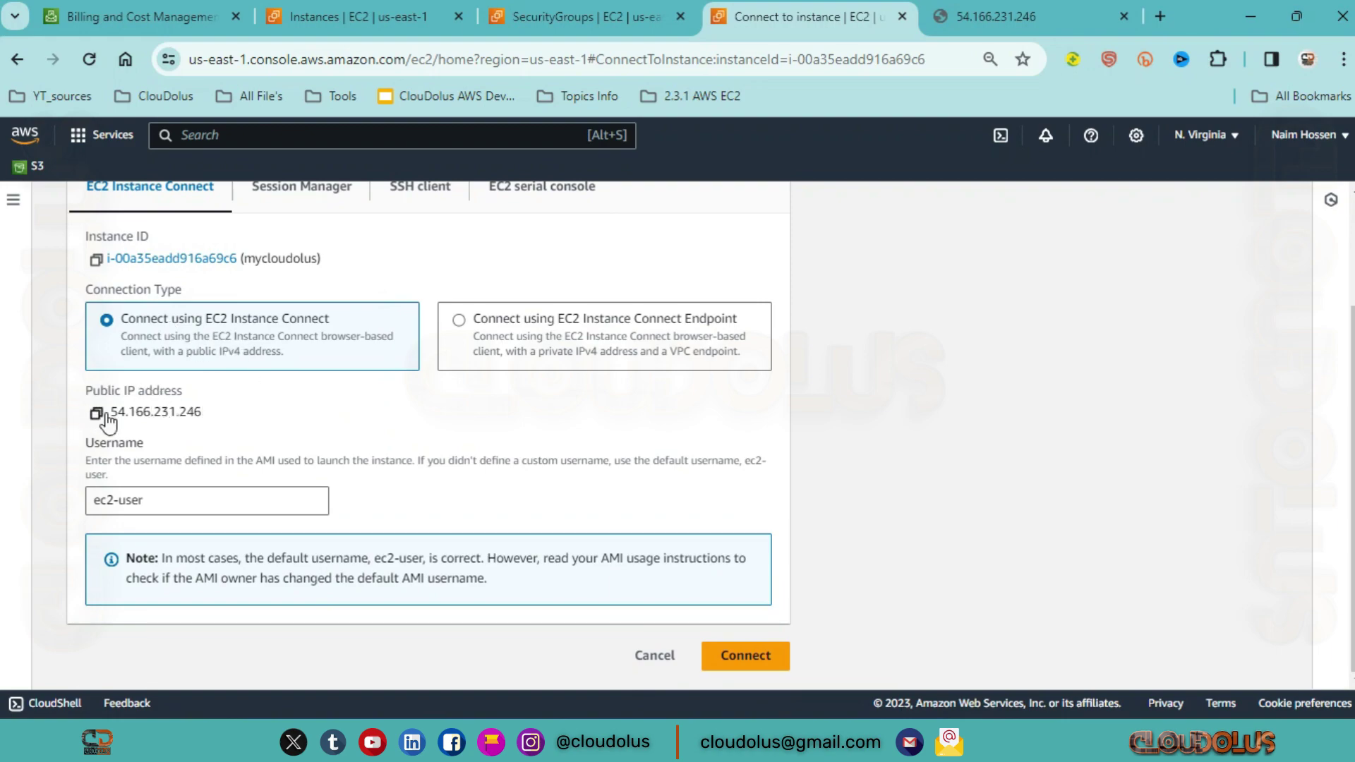
{"action": "left_click_drag", "start_coordinate": [223, 422], "coordinate": [108, 413]}
{"action": "left_click", "coordinate": [254, 429]}
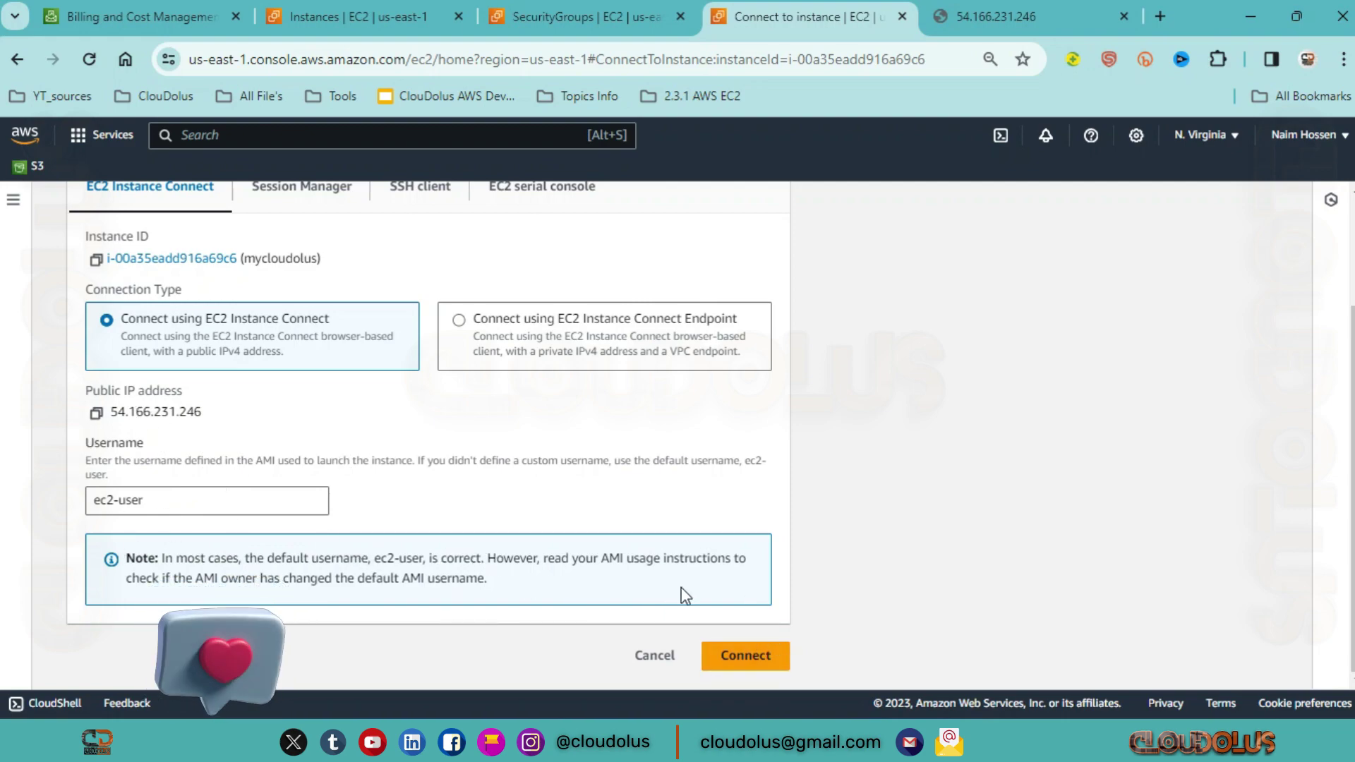
{"action": "left_click", "coordinate": [760, 655]}
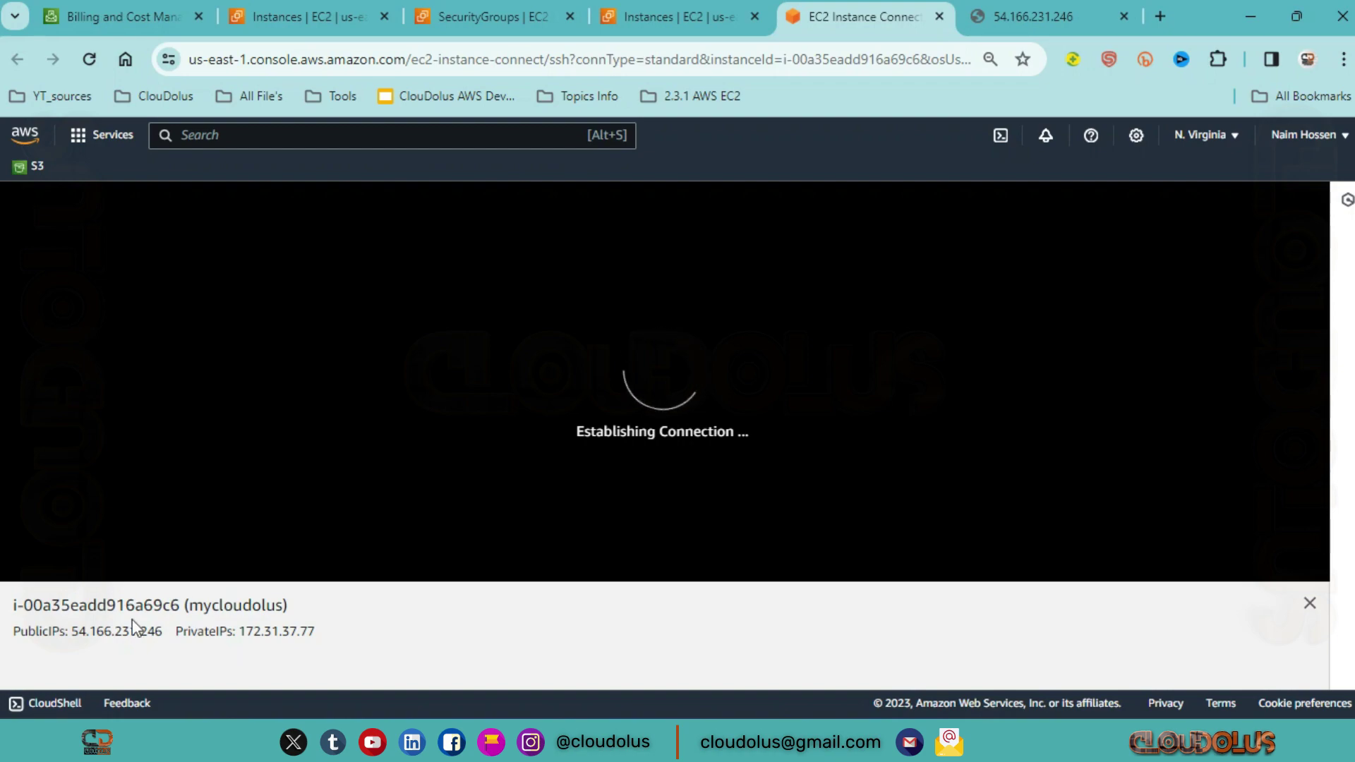
Step: Check the instance ID and the public and private IP addresses, and close the instance details below the terminal
{"action": "left_click_drag", "start_coordinate": [17, 604], "coordinate": [164, 605]}
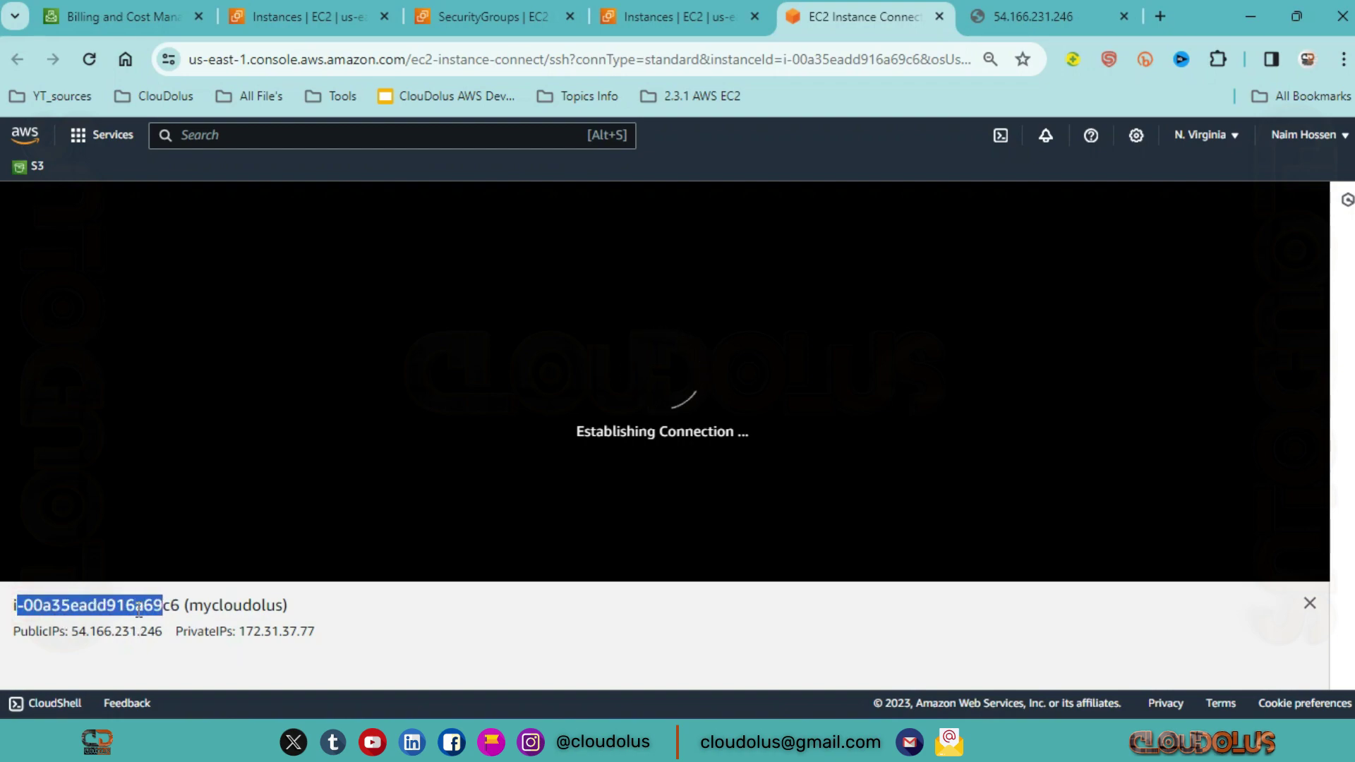
{"action": "left_click_drag", "start_coordinate": [60, 631], "coordinate": [157, 635]}
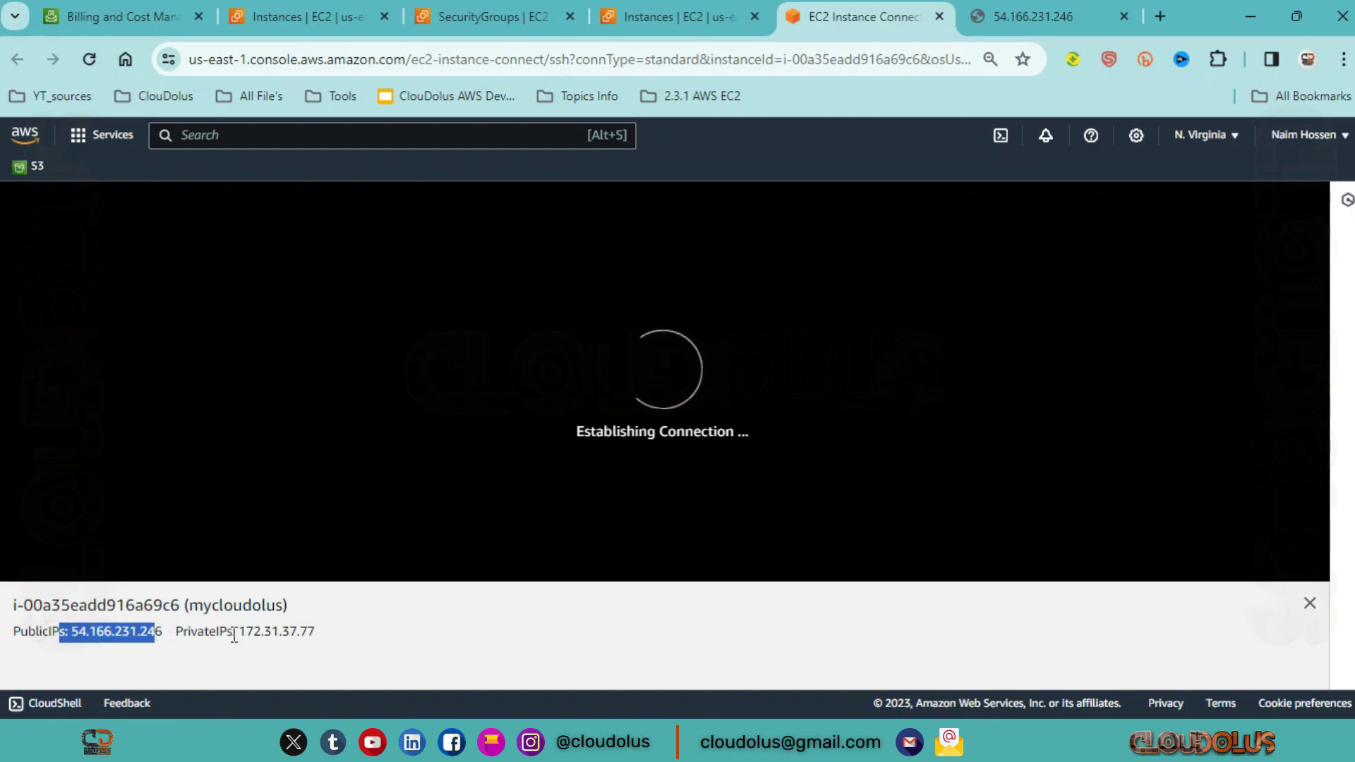
{"action": "left_click_drag", "start_coordinate": [246, 632], "coordinate": [321, 637]}
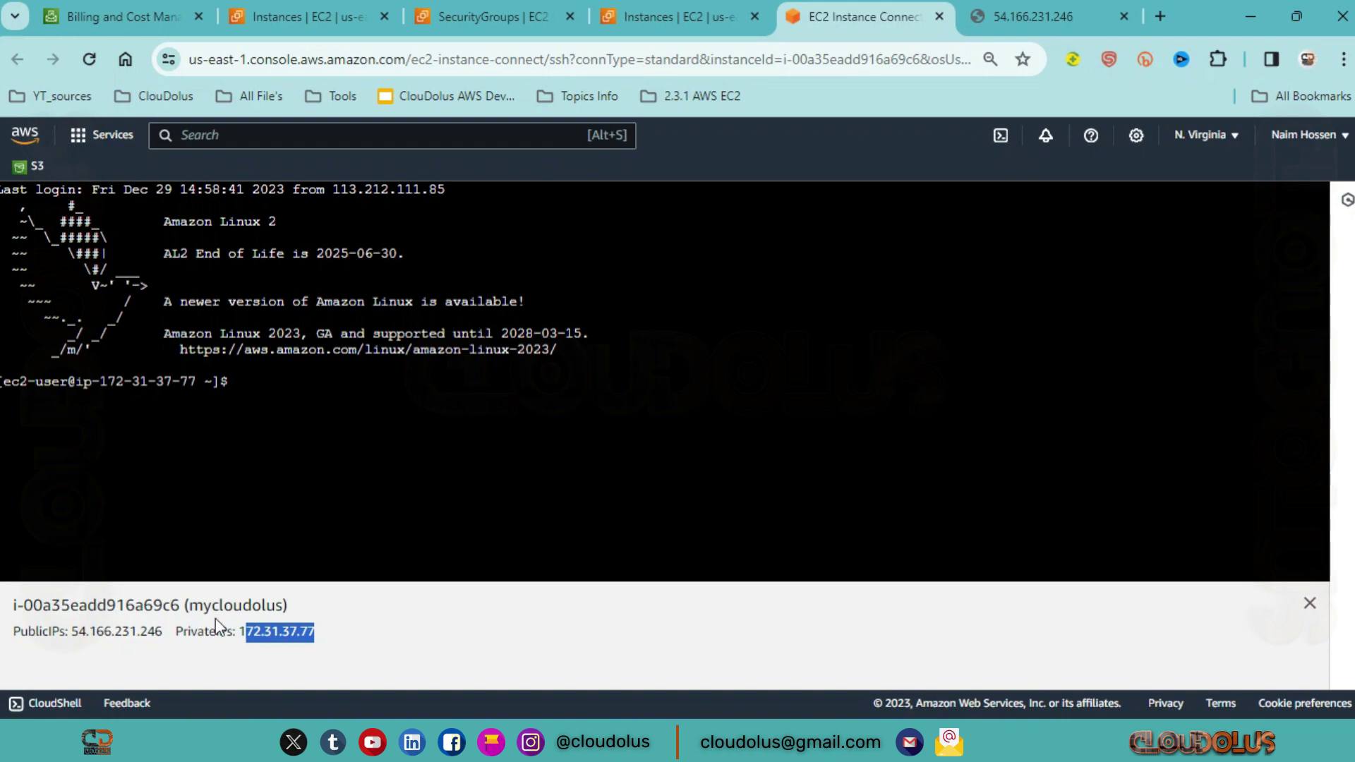
{"action": "left_click", "coordinate": [370, 612]}
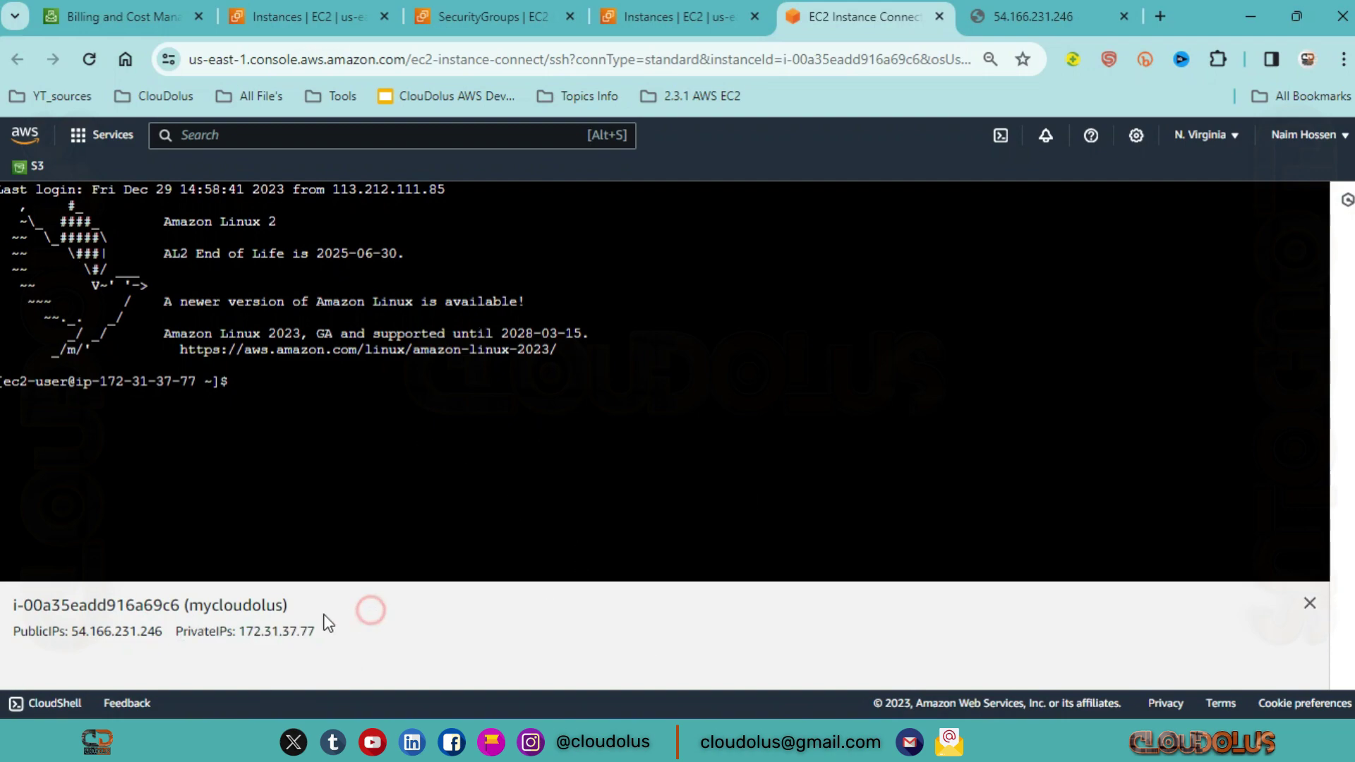
{"action": "left_click", "coordinate": [1310, 604]}
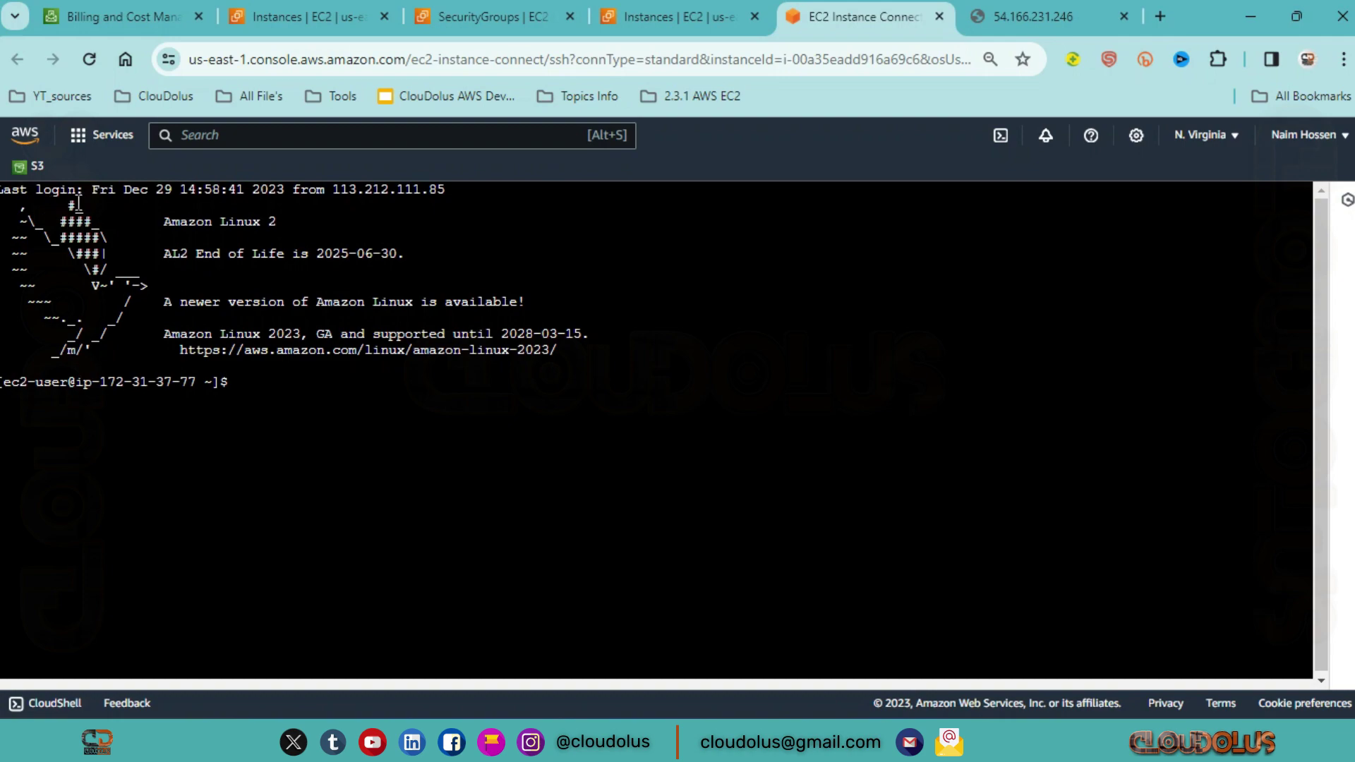
Step: Check the prompt's user and host name, and run whoami in the instance terminal
{"action": "mouse_move", "coordinate": [93, 387]}
{"action": "left_mouse_down"}
{"action": "mouse_move", "coordinate": [190, 389]}
{"action": "mouse_move", "coordinate": [101, 388]}
{"action": "left_mouse_up"}
{"action": "left_click", "coordinate": [204, 390]}
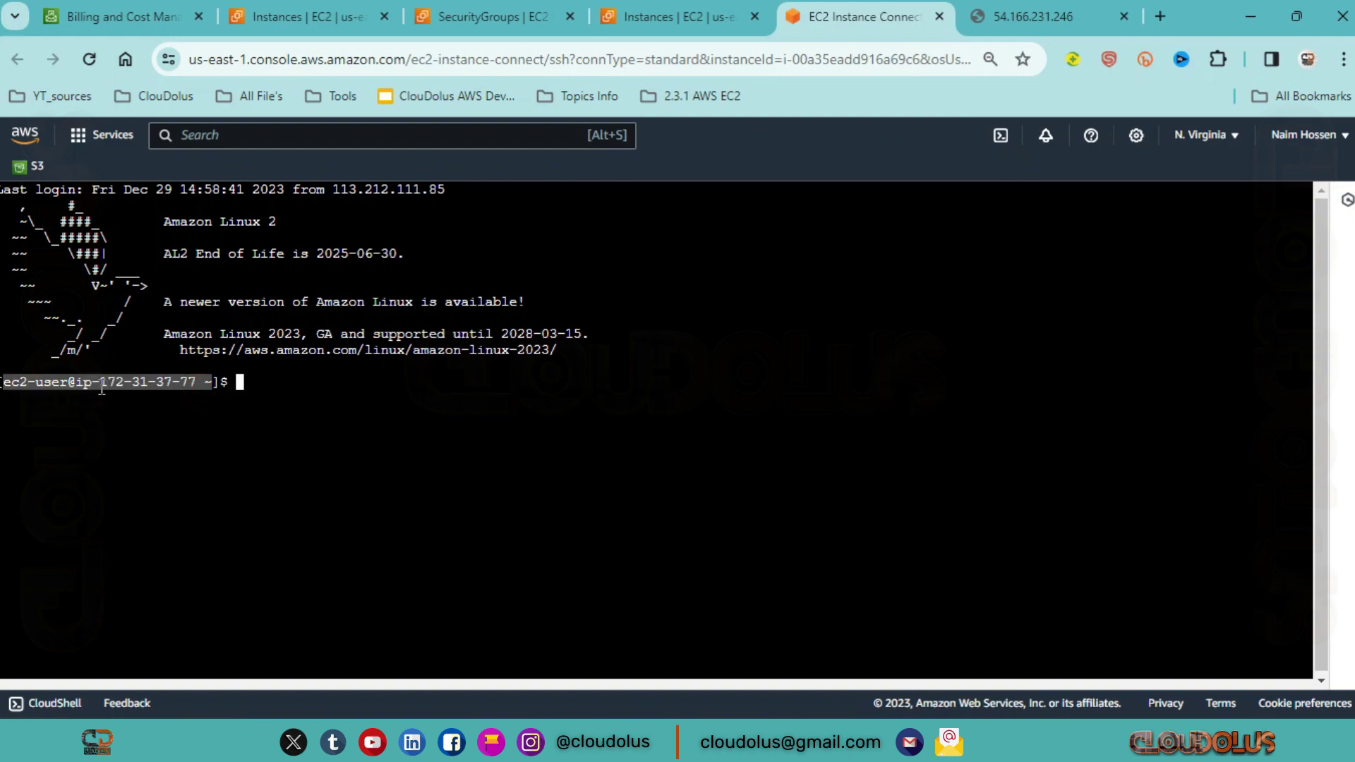
{"action": "left_click", "coordinate": [48, 384]}
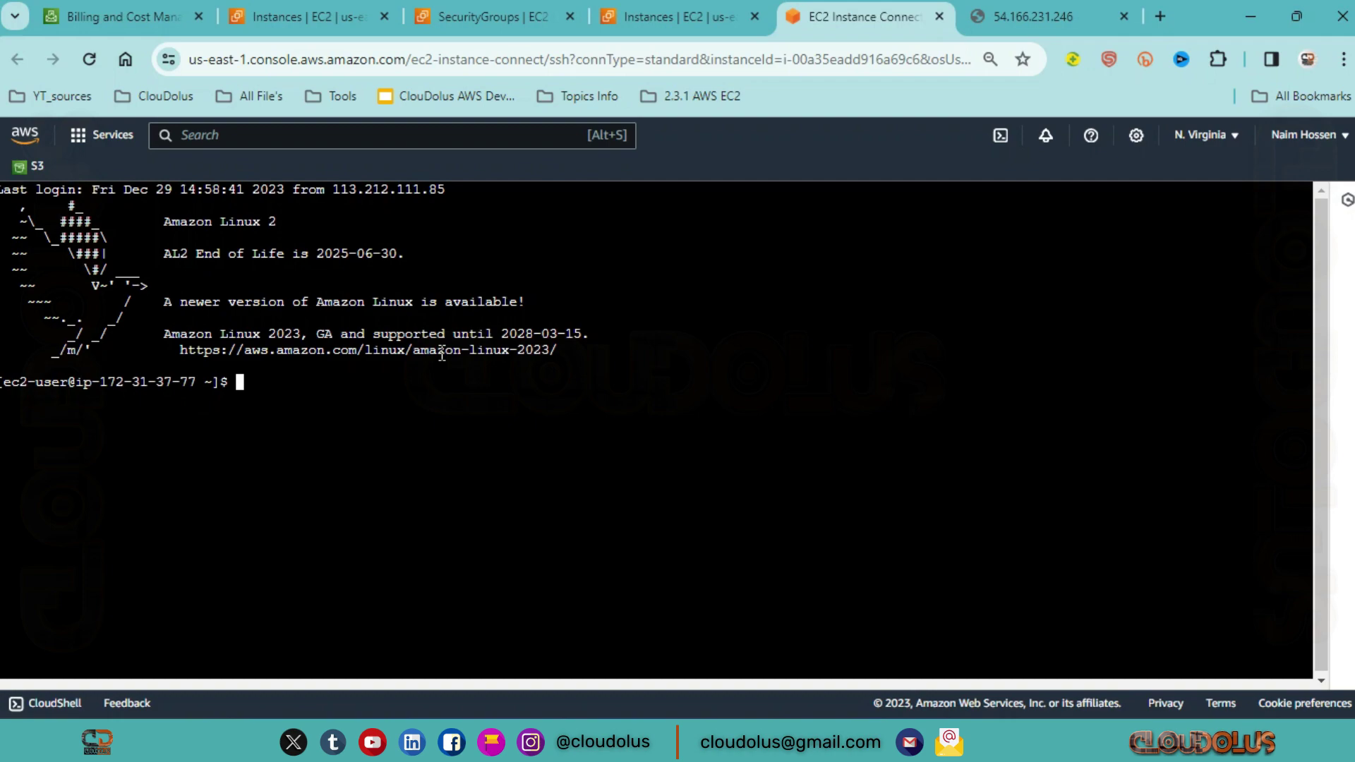
{"action": "type", "text": "who"}
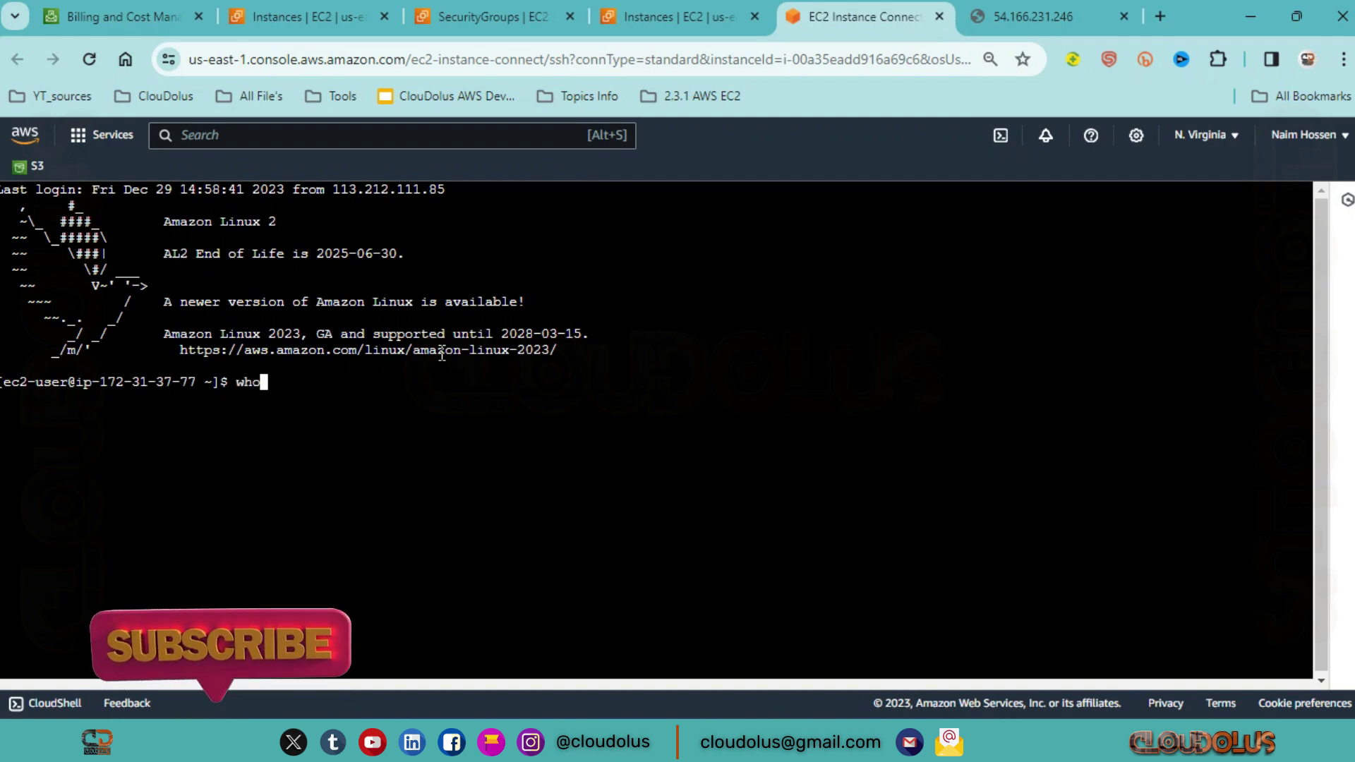
{"action": "type", "text": "ami"}
{"action": "key", "text": "Return"}
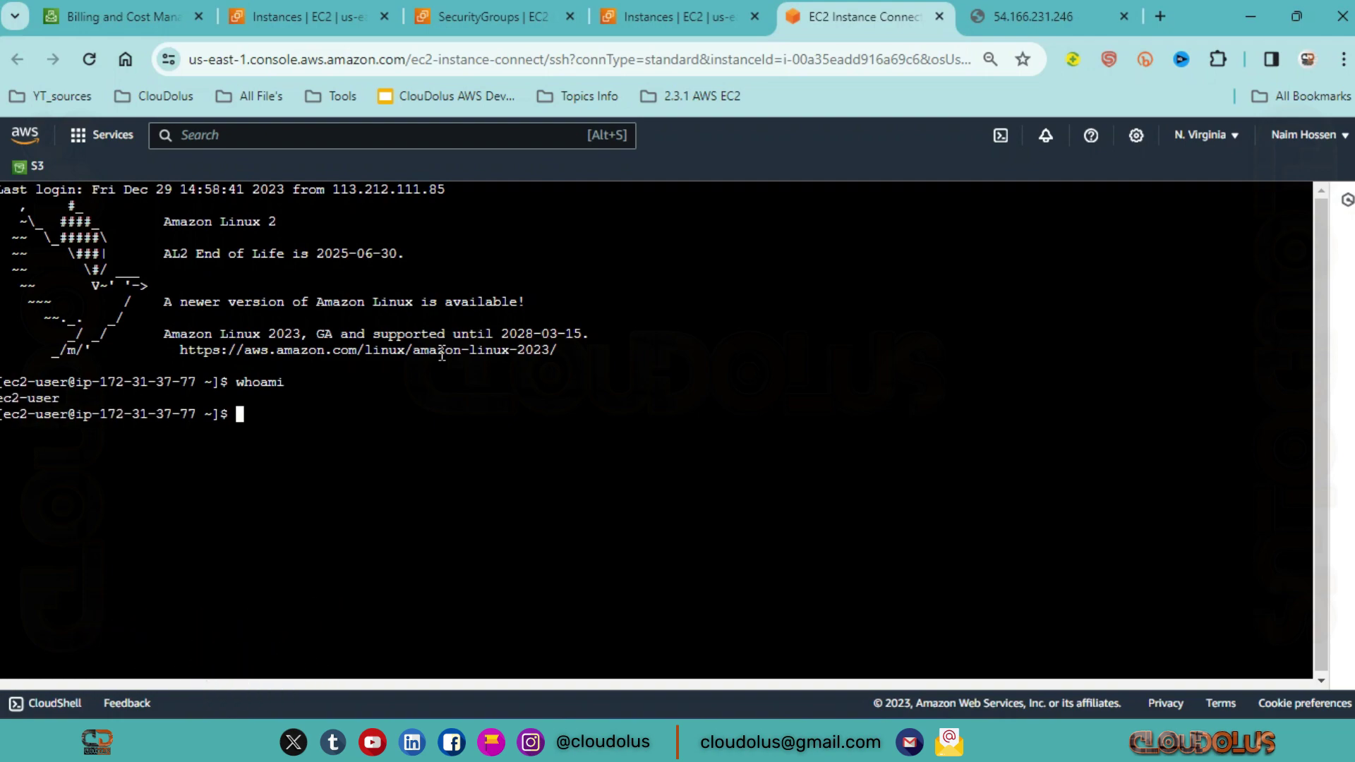
Step: Ping google.com from the instance terminal and stop the ping after a few replies
{"action": "type", "text": "ping google"}
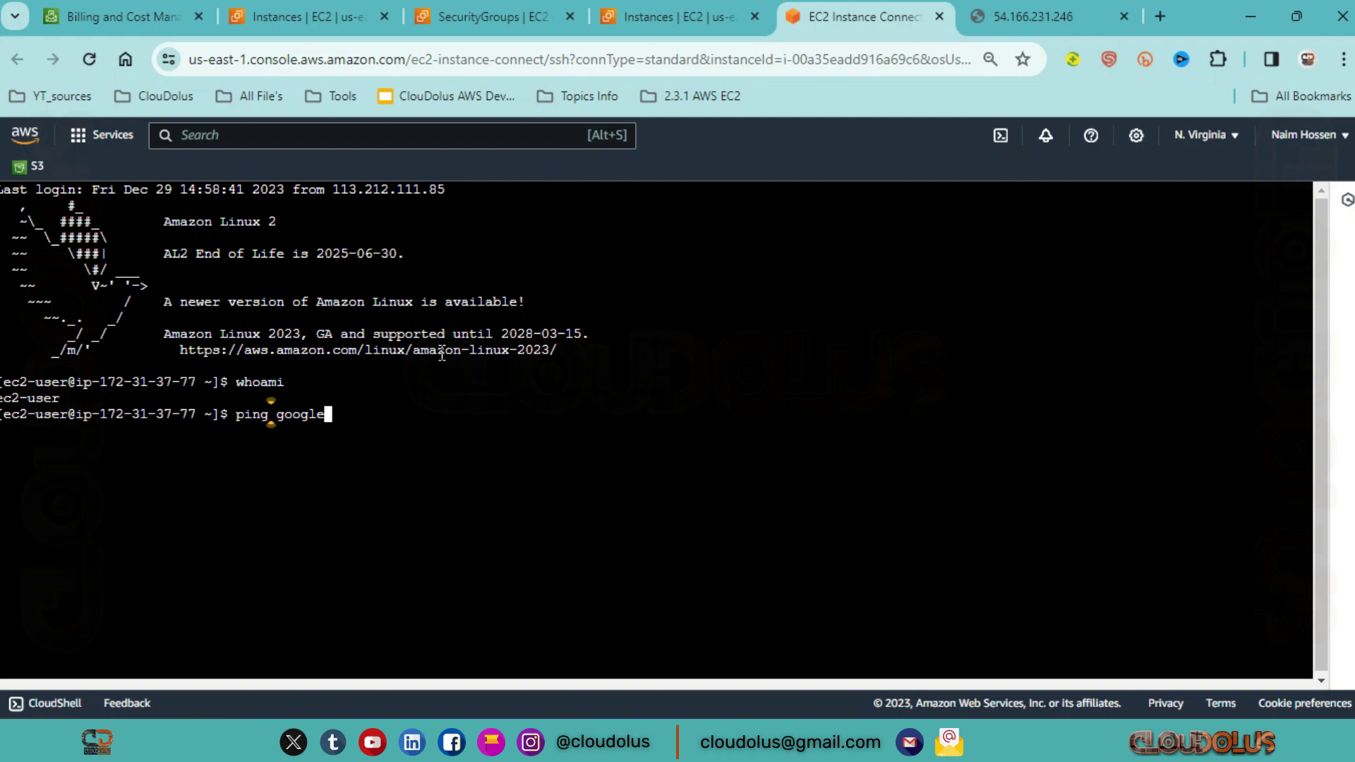
{"action": "type", "text": ".com"}
{"action": "key", "text": "Return"}
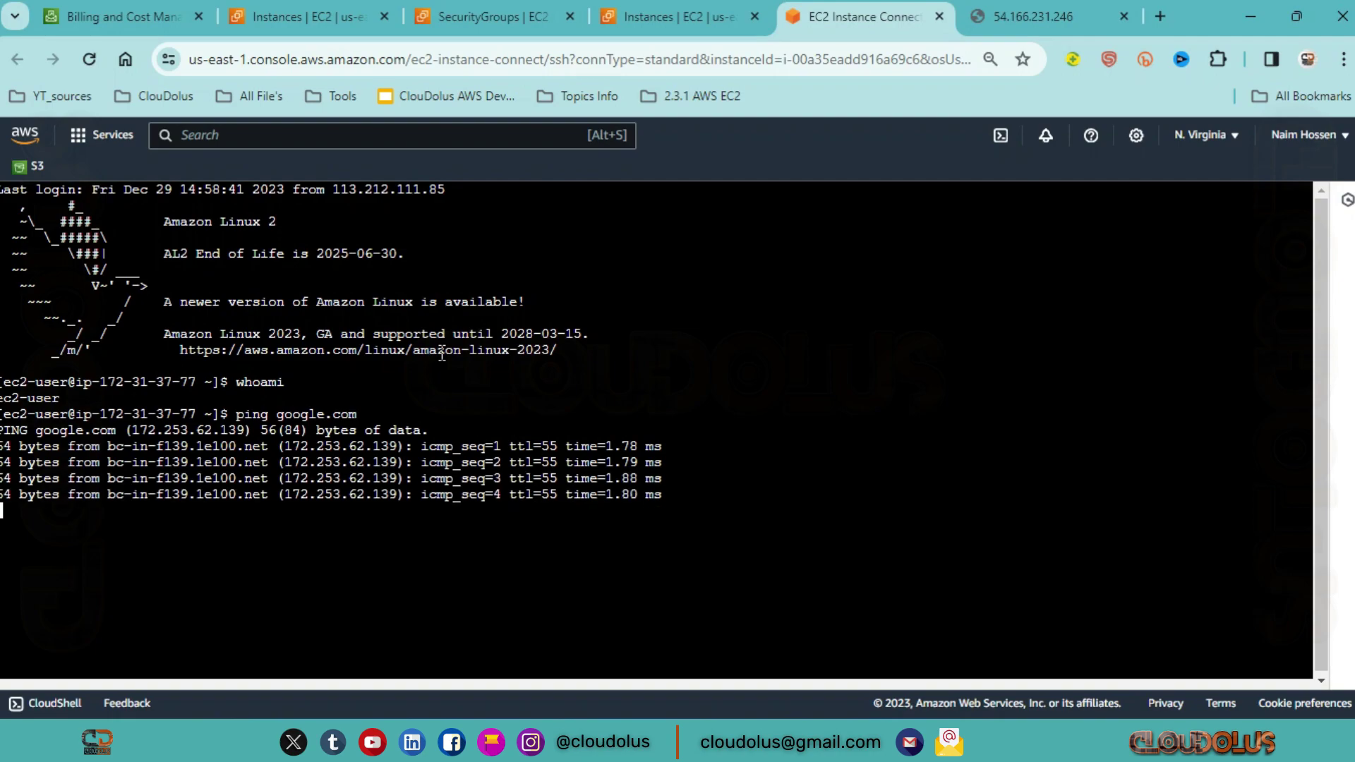
{"action": "key", "text": "ctrl+c"}
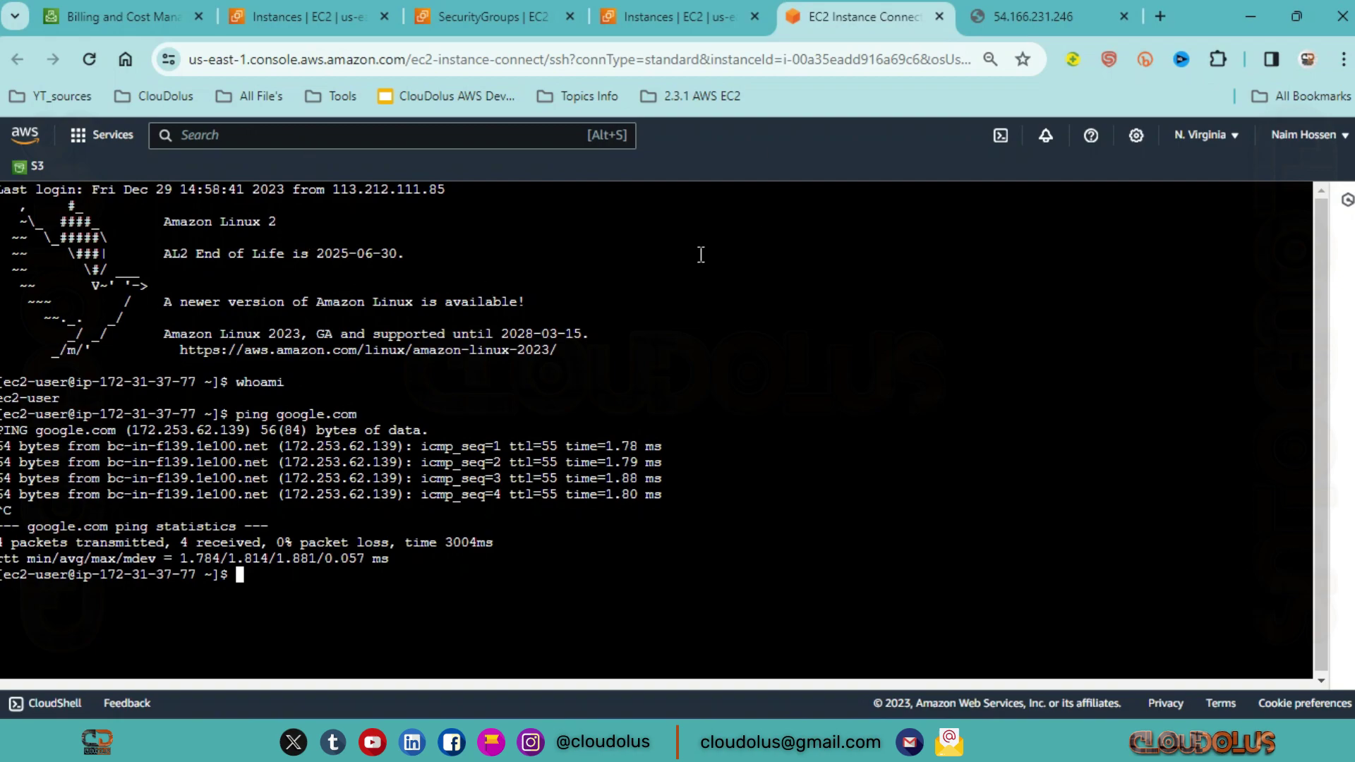
Step: Select only the my-cd-sg security group and examine the types of its inbound rules
{"action": "left_click", "coordinate": [467, 16]}
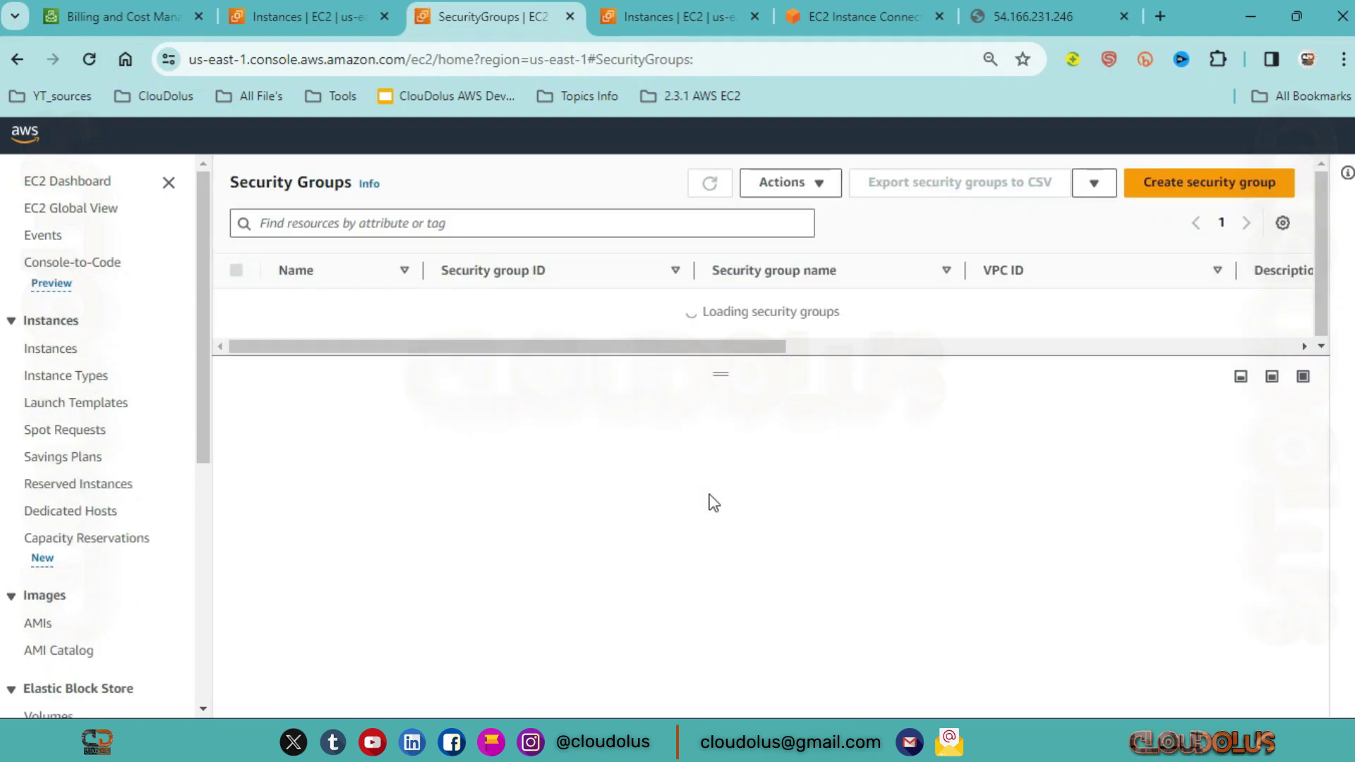
{"action": "left_click", "coordinate": [383, 332]}
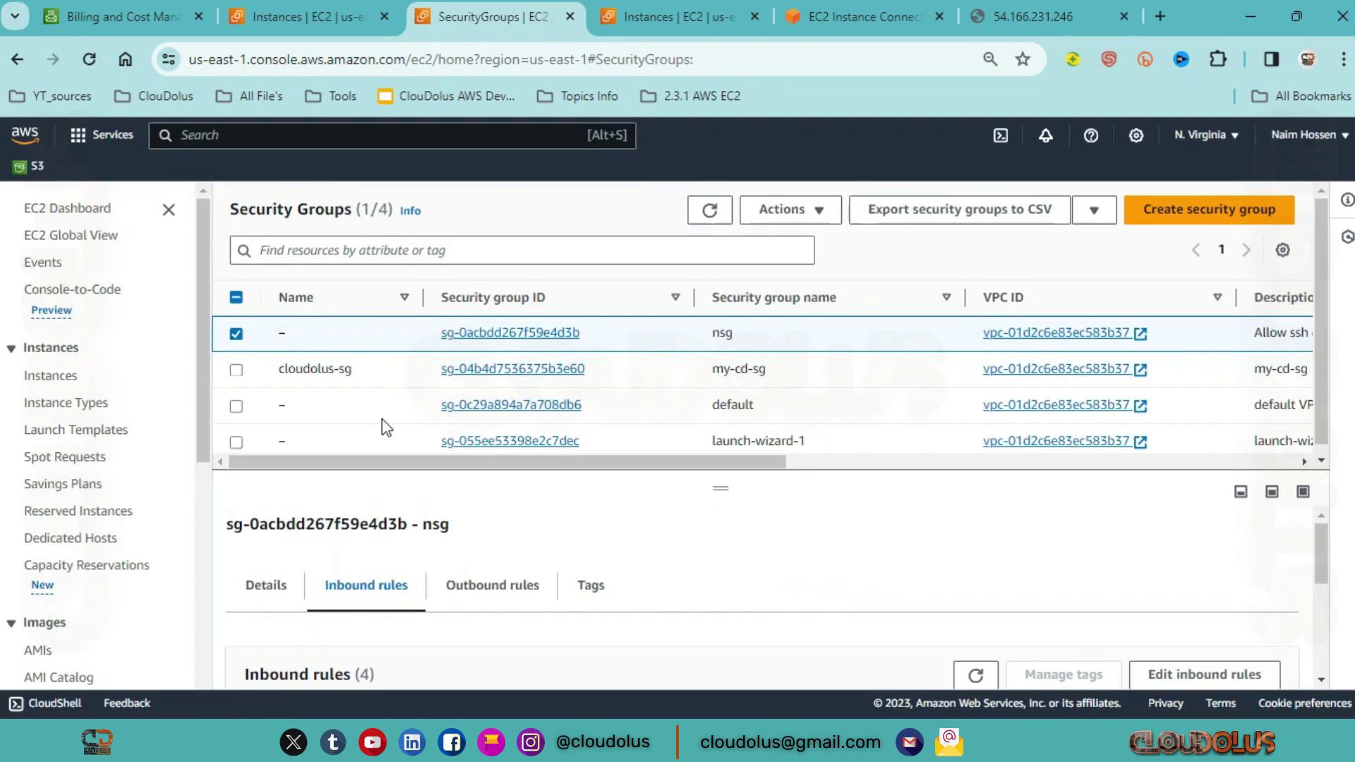
{"action": "left_click", "coordinate": [237, 369]}
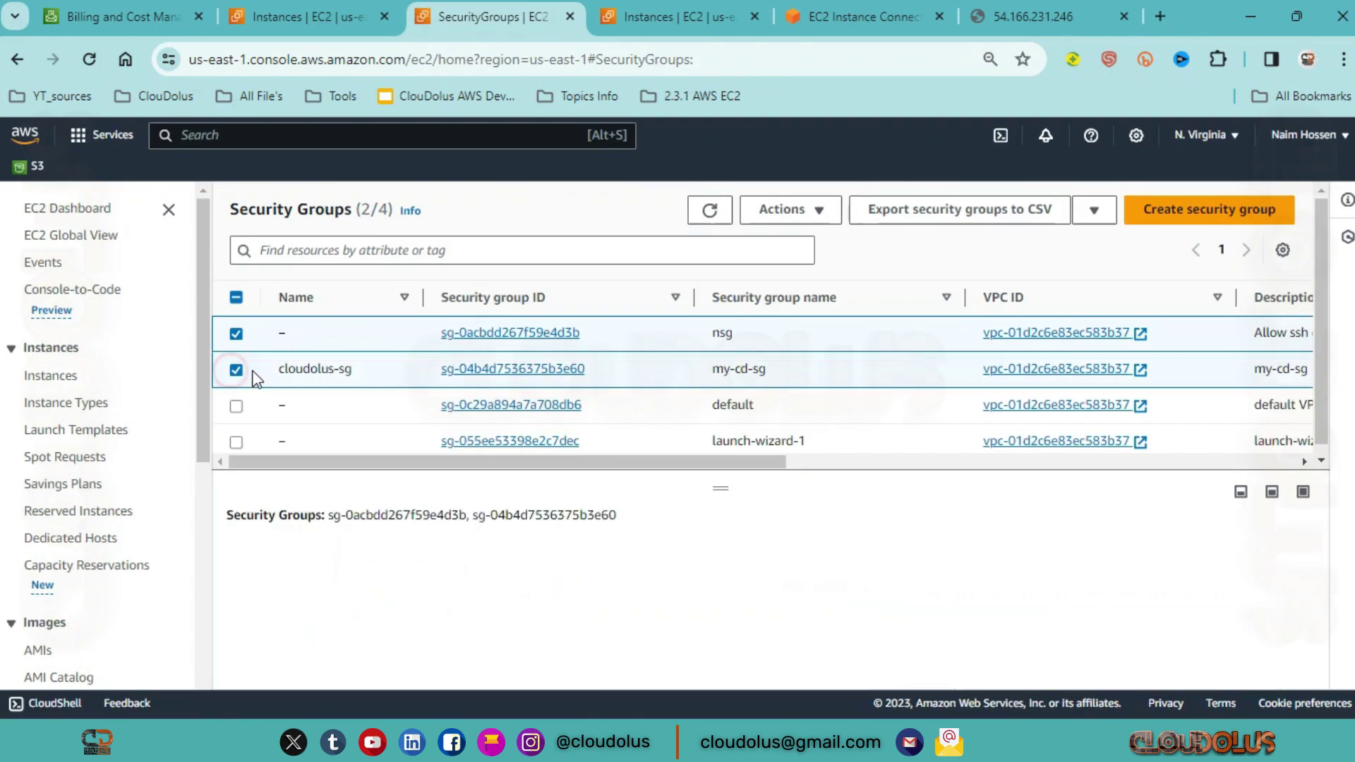
{"action": "left_click", "coordinate": [236, 333]}
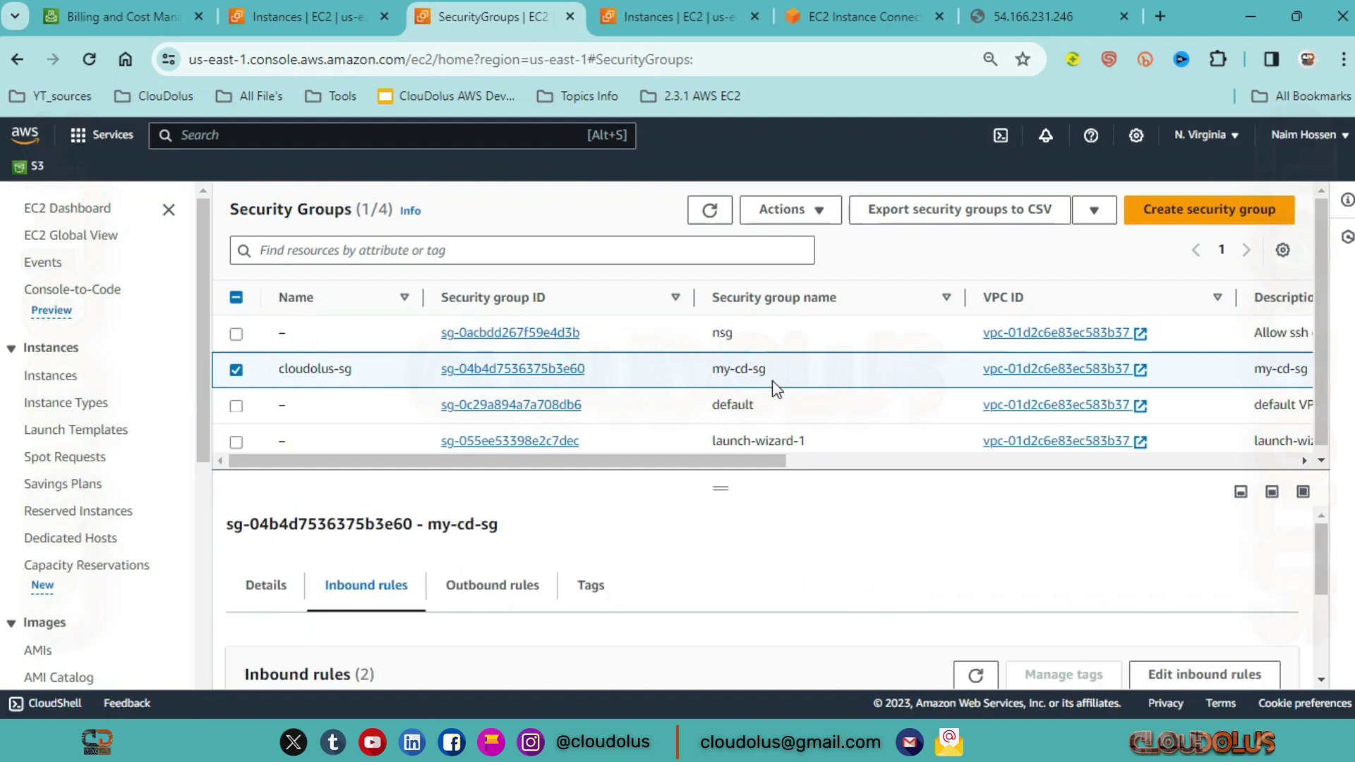
{"action": "scroll", "coordinate": [762, 557], "scroll_direction": "down", "scroll_amount": 3}
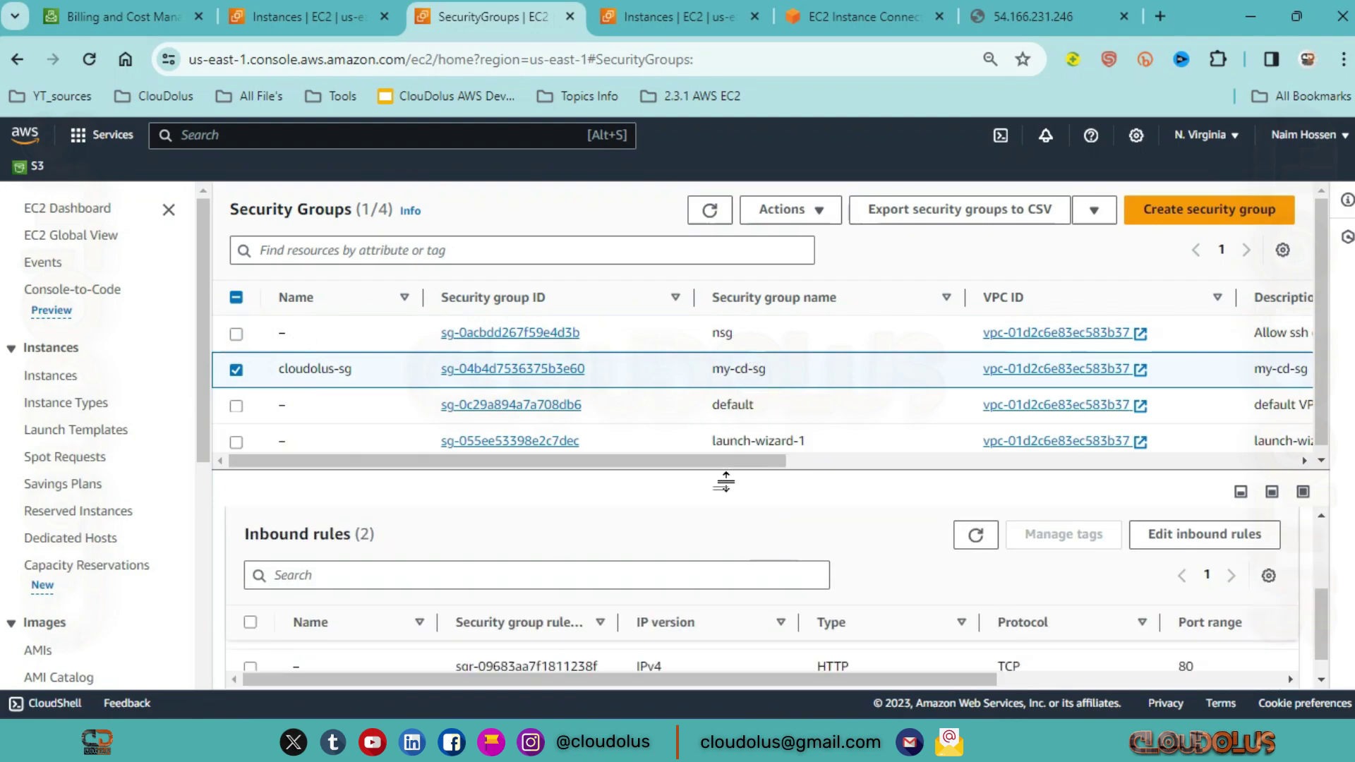
{"action": "left_click_drag", "start_coordinate": [724, 470], "coordinate": [768, 362]}
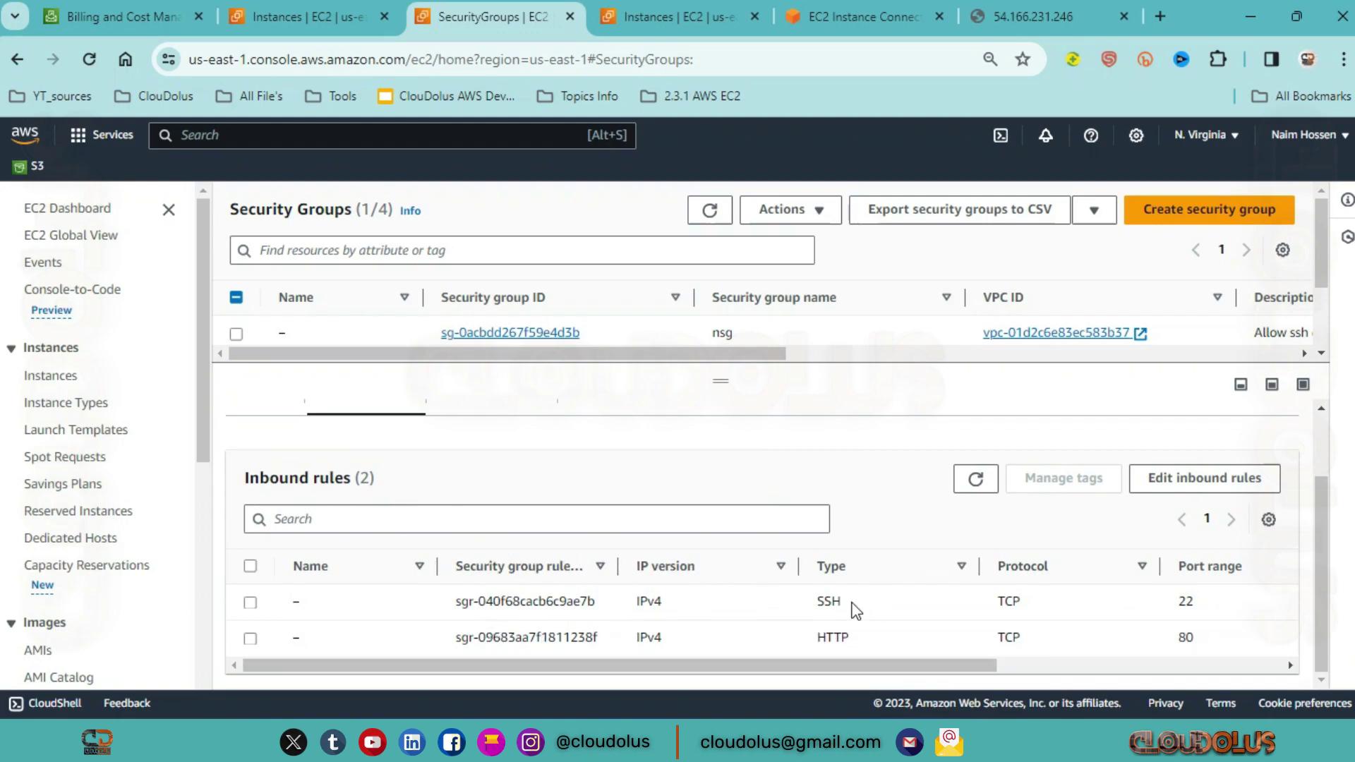
{"action": "left_click_drag", "start_coordinate": [852, 606], "coordinate": [802, 613]}
{"action": "left_click_drag", "start_coordinate": [879, 644], "coordinate": [779, 641]}
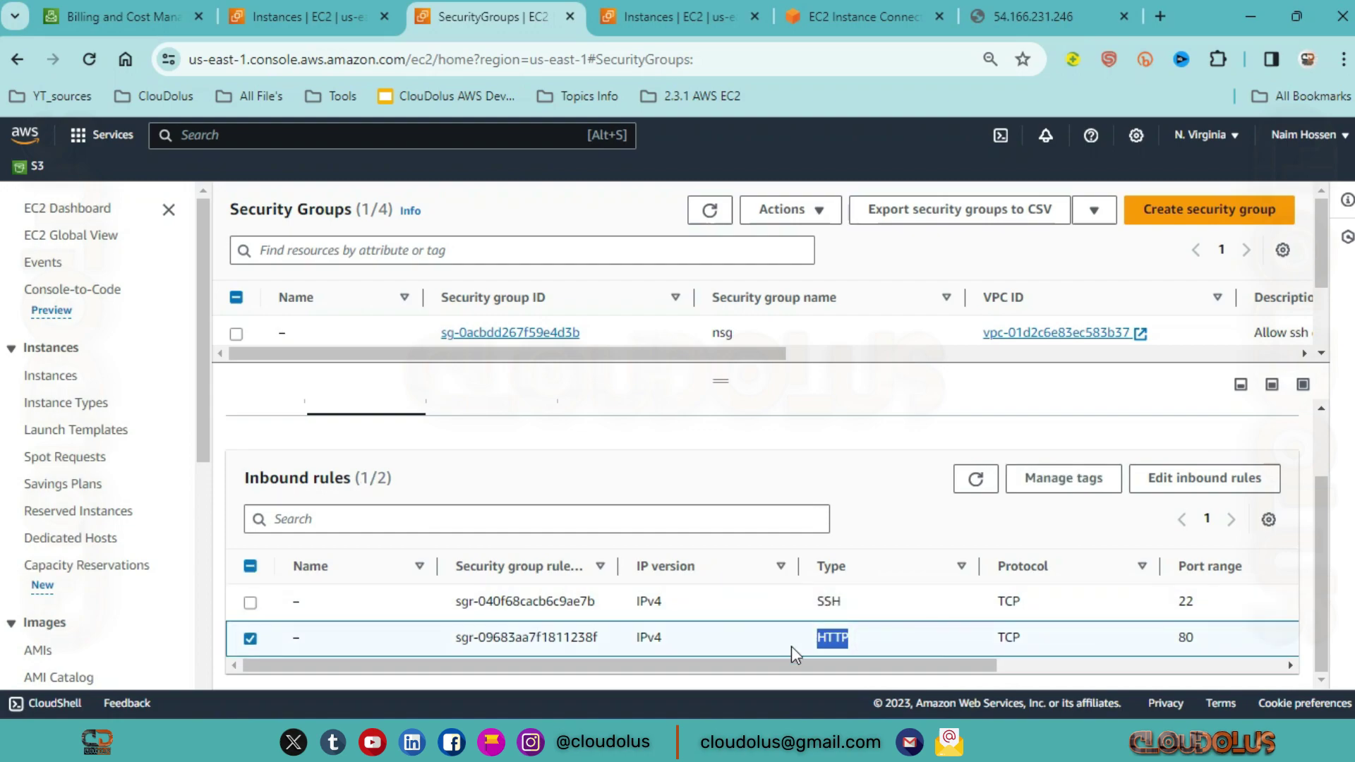
Step: Delete the SSH rule on port 22 from the my-cd-sg security group's inbound rules and save the rules
{"action": "left_click", "coordinate": [1146, 483]}
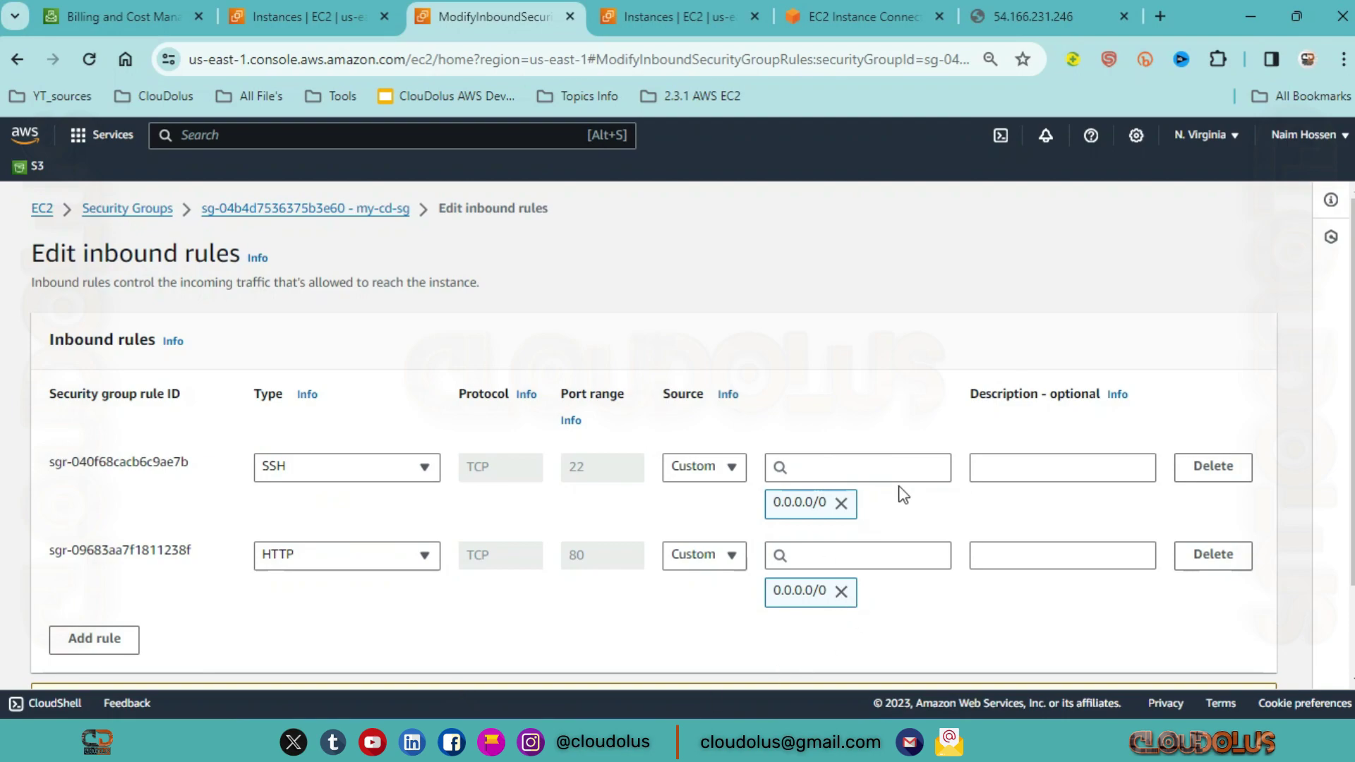
{"action": "left_click", "coordinate": [876, 10]}
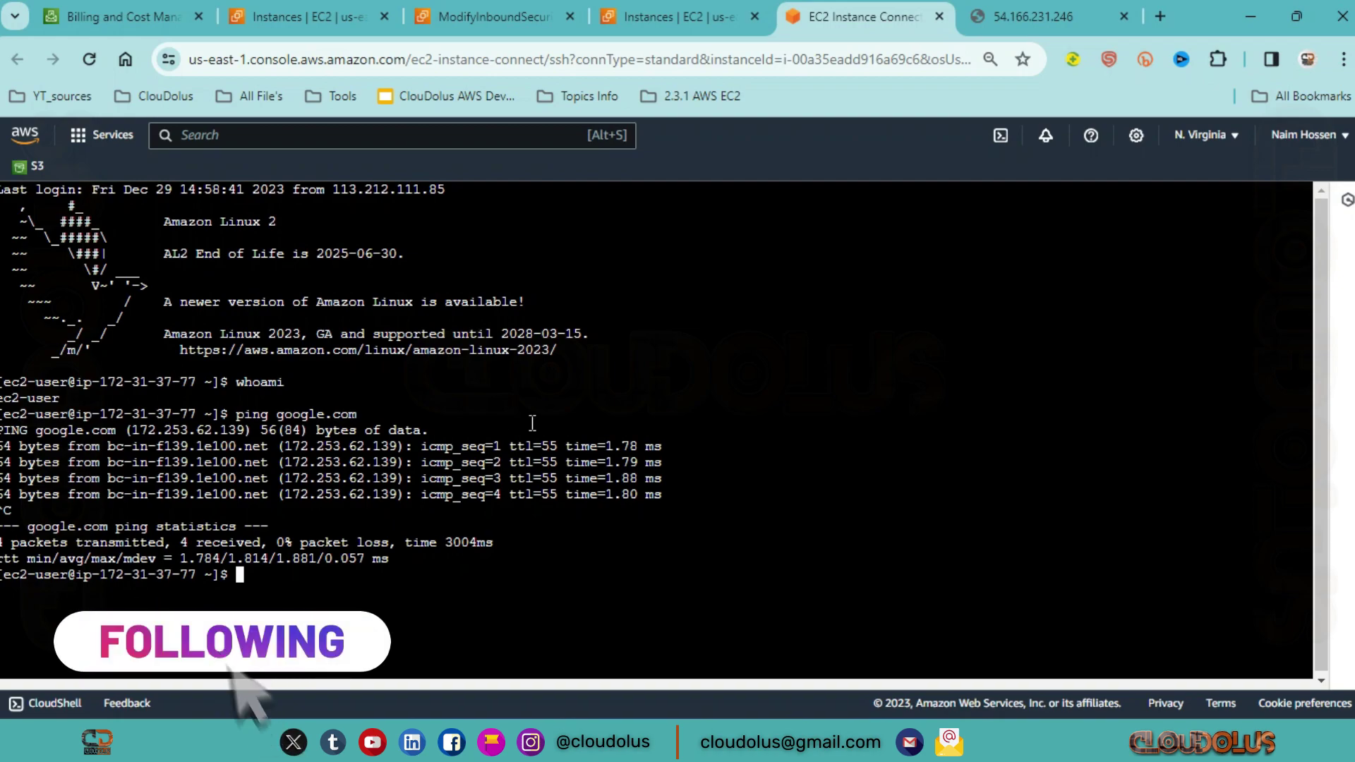
{"action": "left_click", "coordinate": [489, 15]}
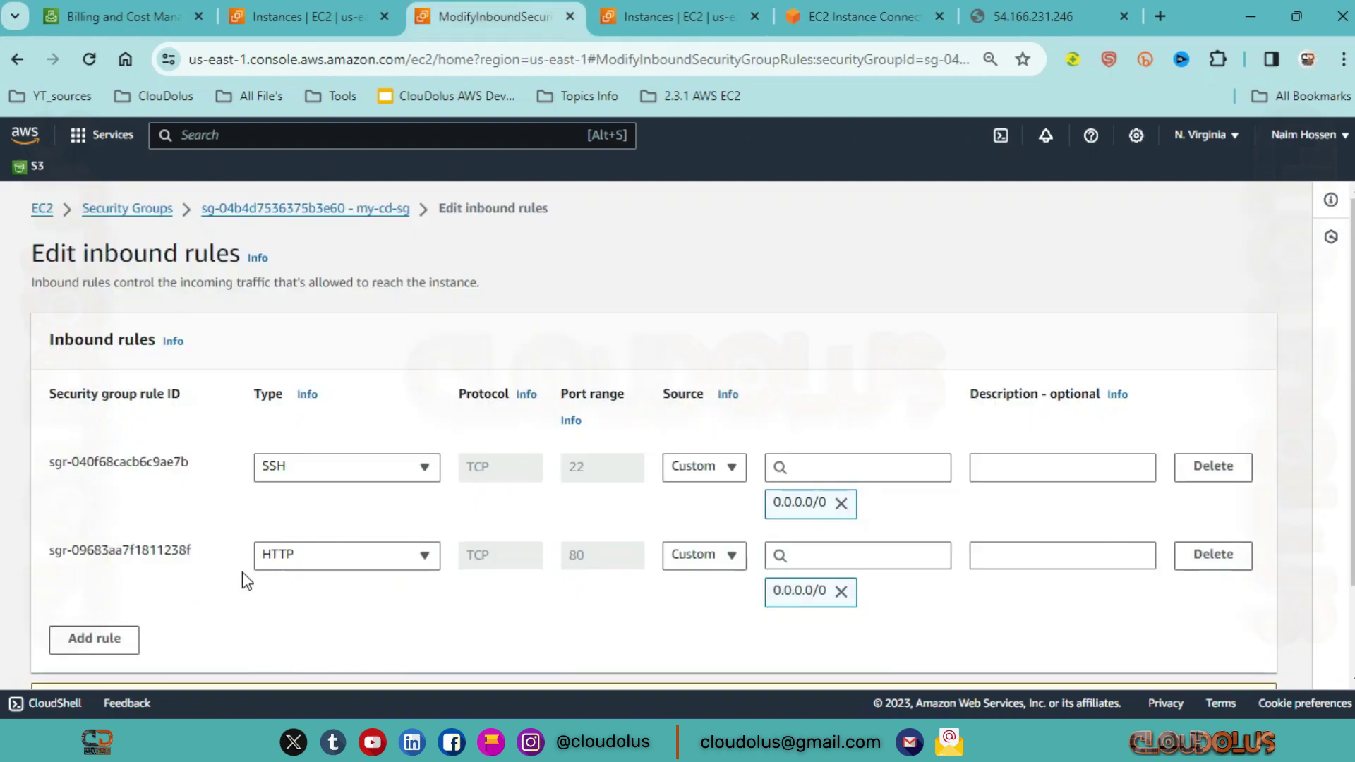
{"action": "left_click", "coordinate": [1210, 469]}
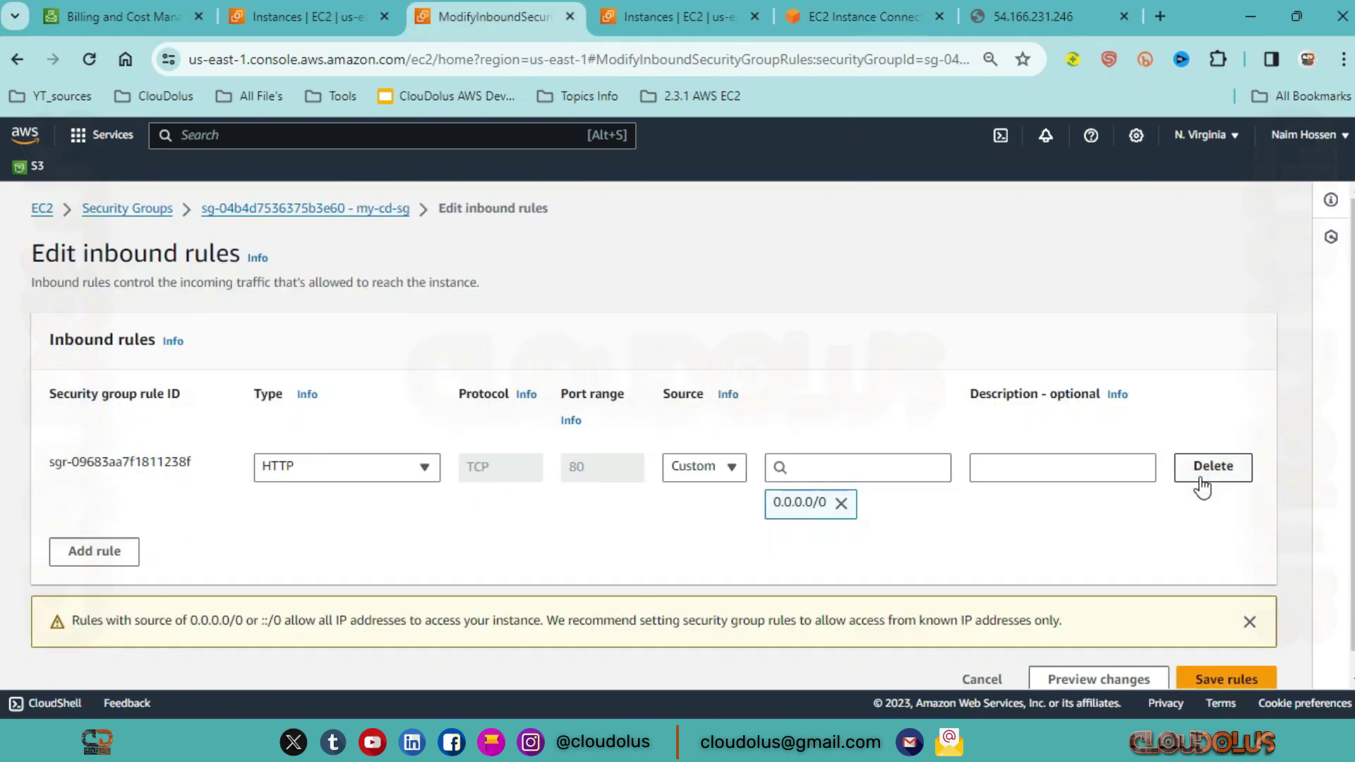
{"action": "left_click", "coordinate": [1253, 679]}
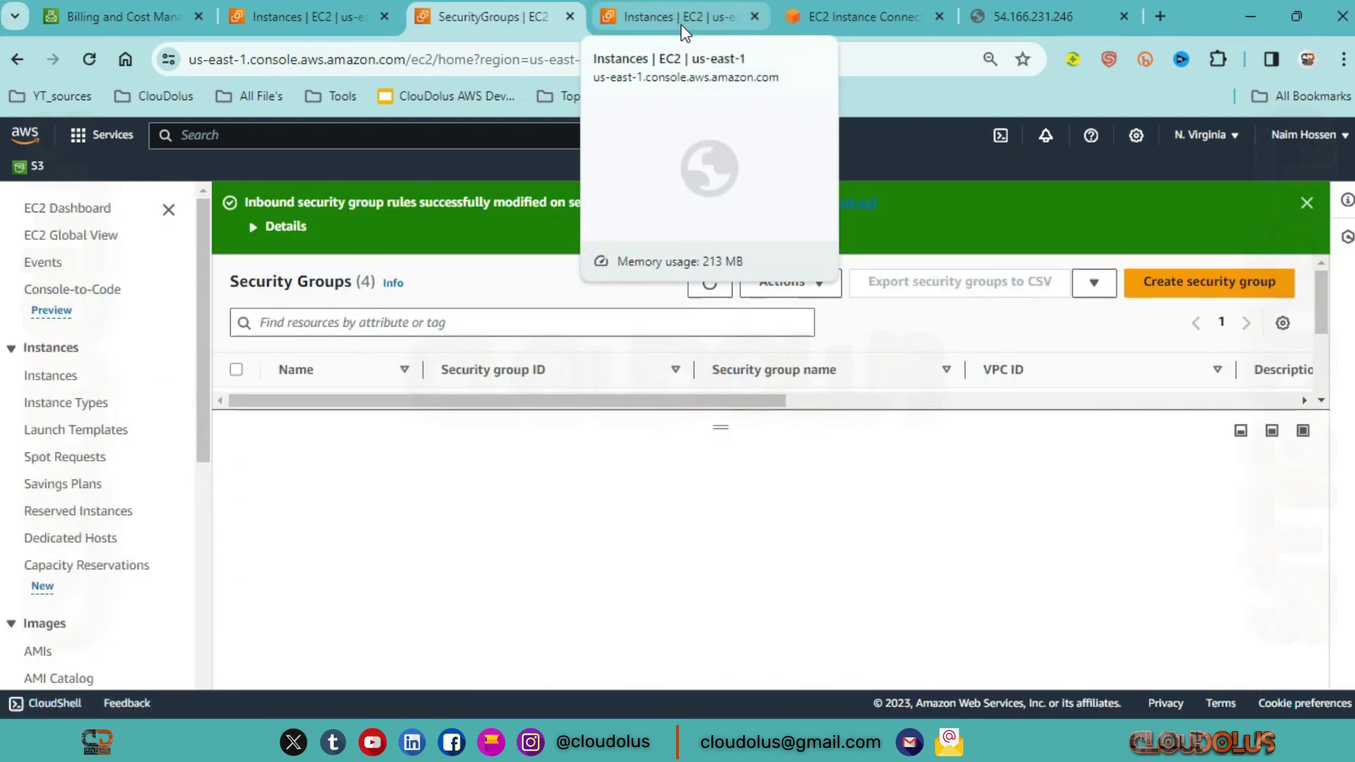
Step: Reload the EC2 Instance Connect session to test access without the SSH rule, and read the connection message
{"action": "left_click", "coordinate": [676, 19]}
{"action": "left_click", "coordinate": [840, 17]}
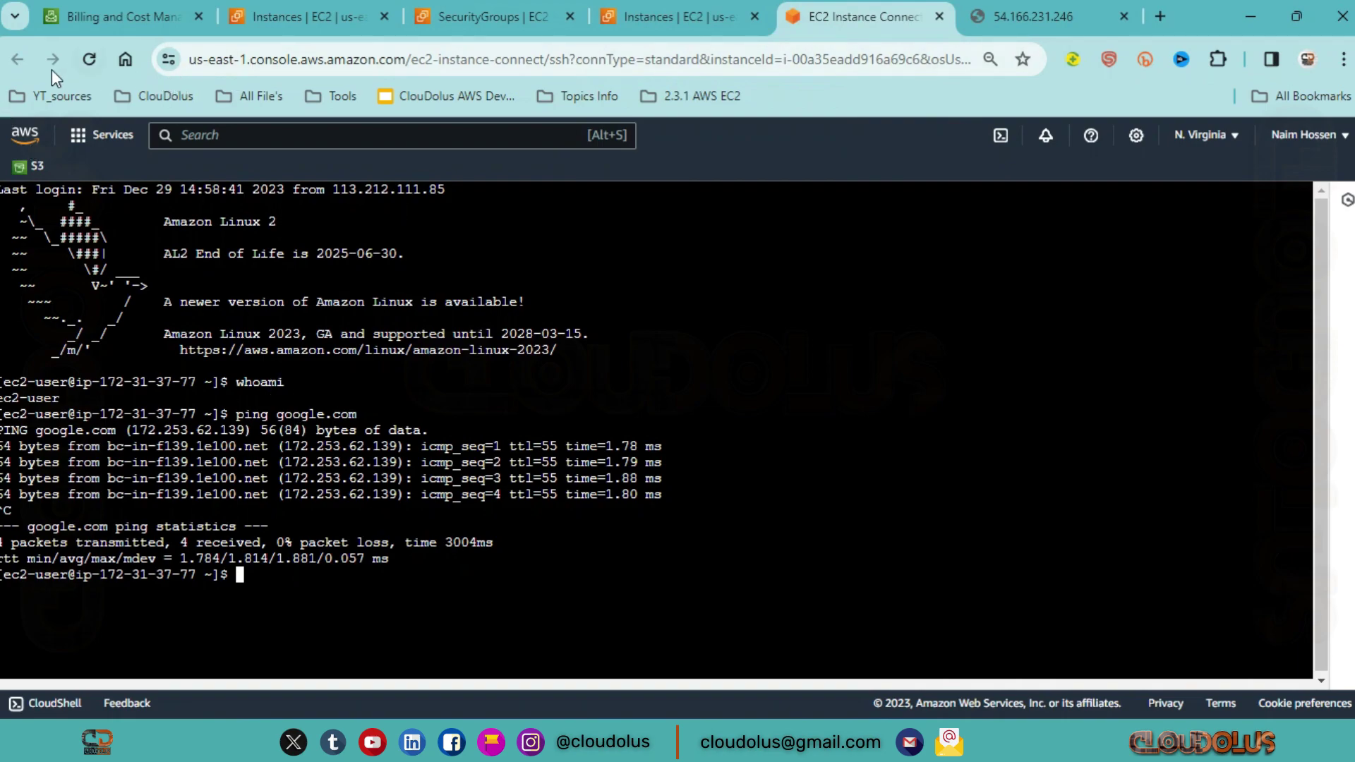
{"action": "left_click", "coordinate": [92, 61]}
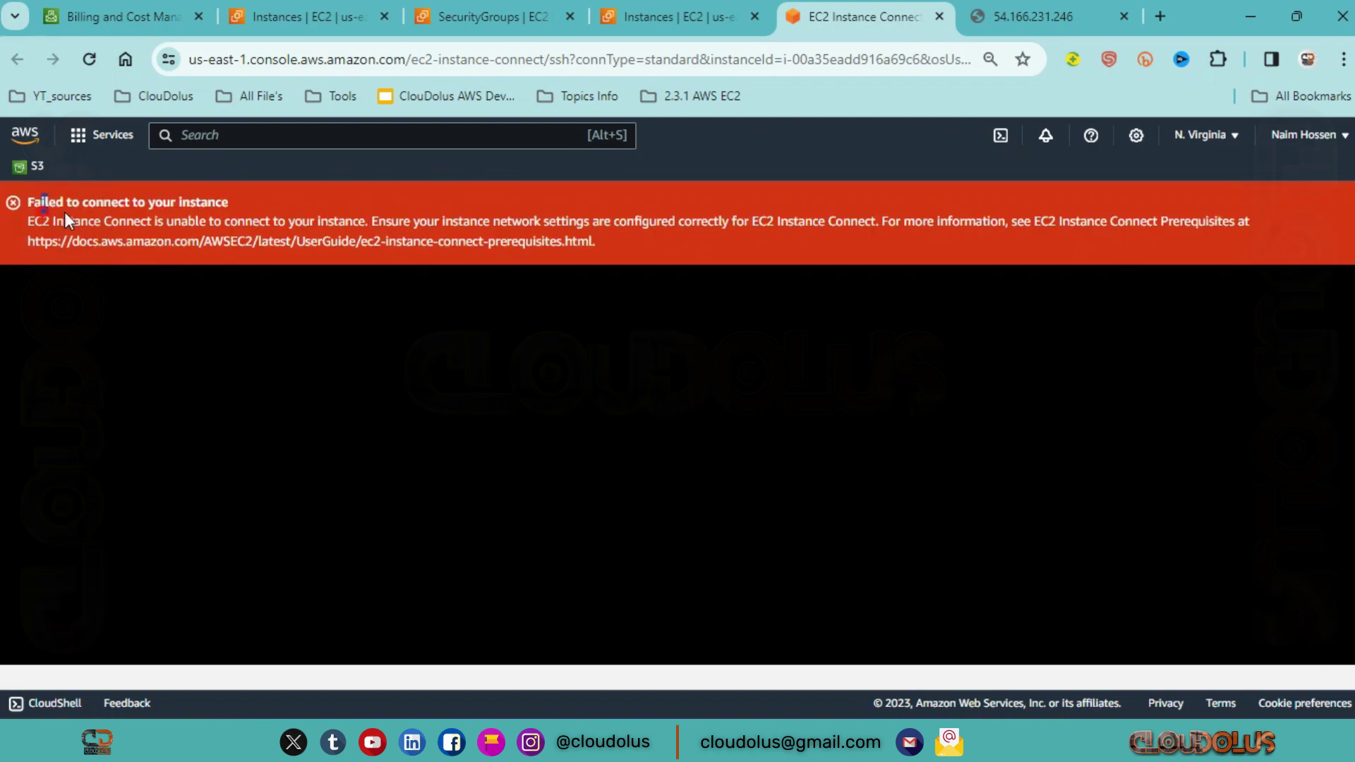
{"action": "left_click_drag", "start_coordinate": [65, 214], "coordinate": [230, 215]}
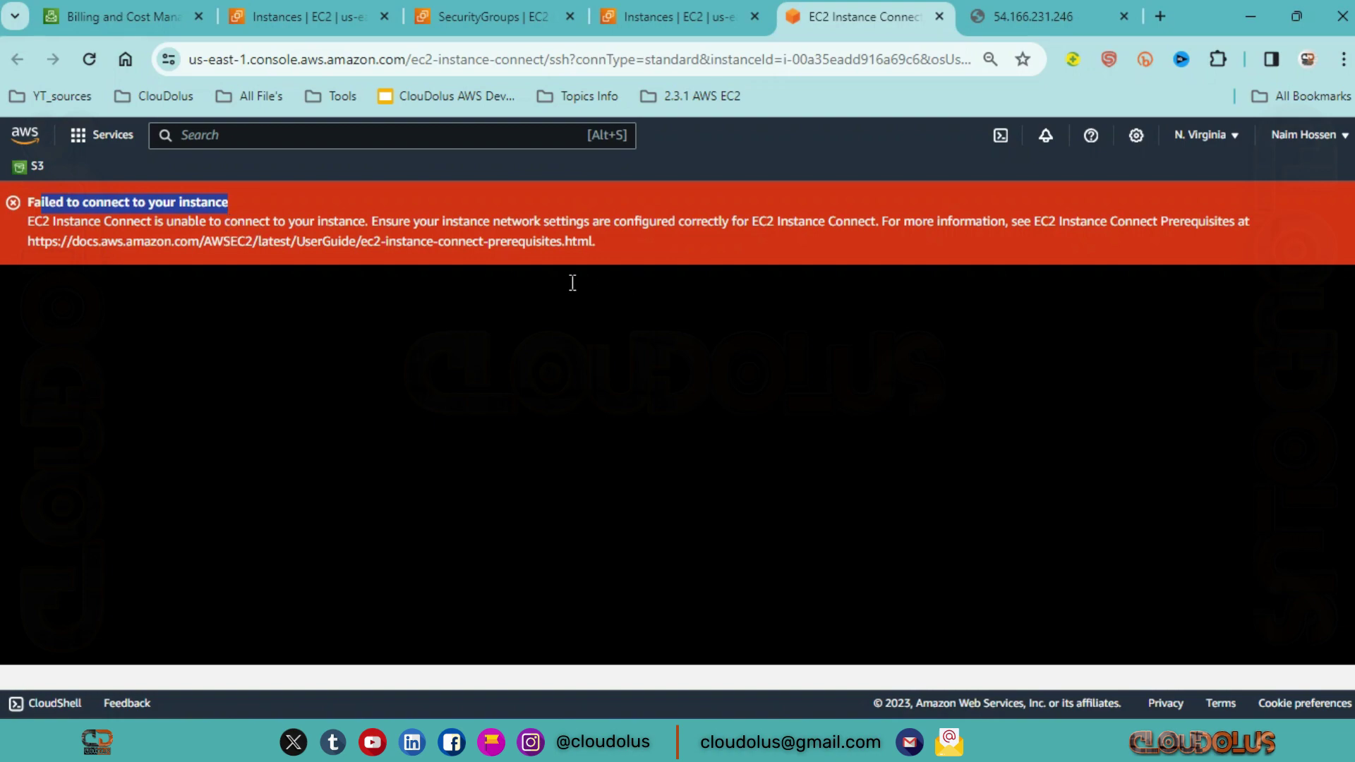
{"action": "left_click_drag", "start_coordinate": [620, 252], "coordinate": [27, 202]}
{"action": "left_click", "coordinate": [593, 311]}
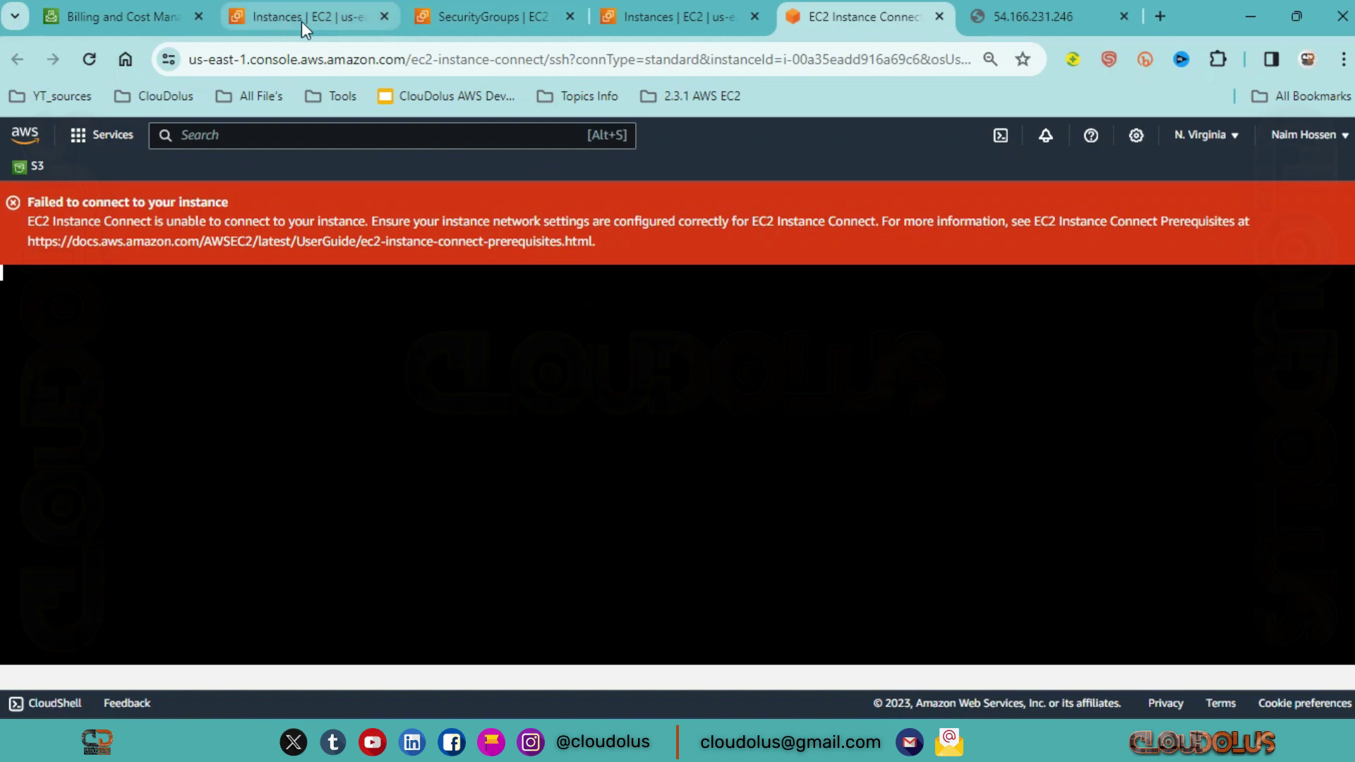
Step: Return to the security groups list, select the my-cd-sg group and open its inbound rules for editing
{"action": "left_click", "coordinate": [487, 16]}
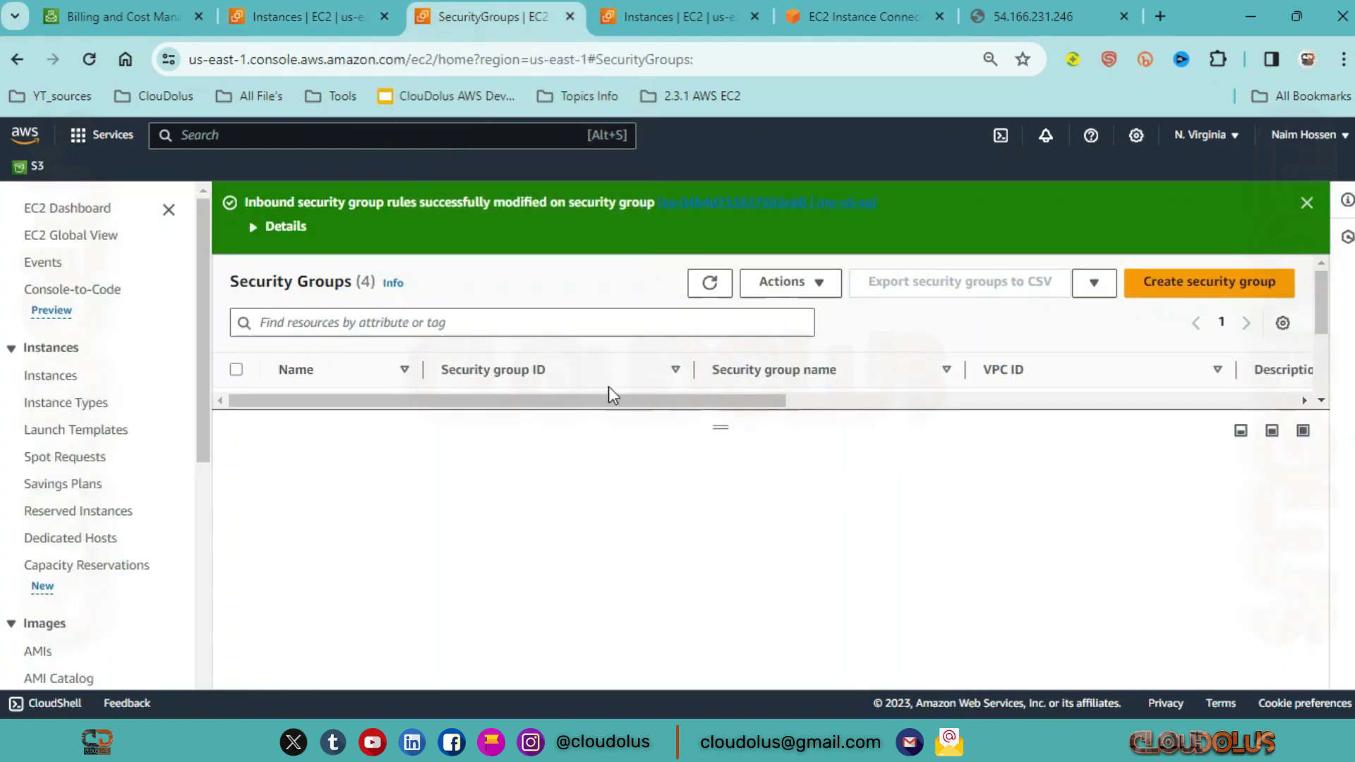
{"action": "left_click", "coordinate": [1308, 208]}
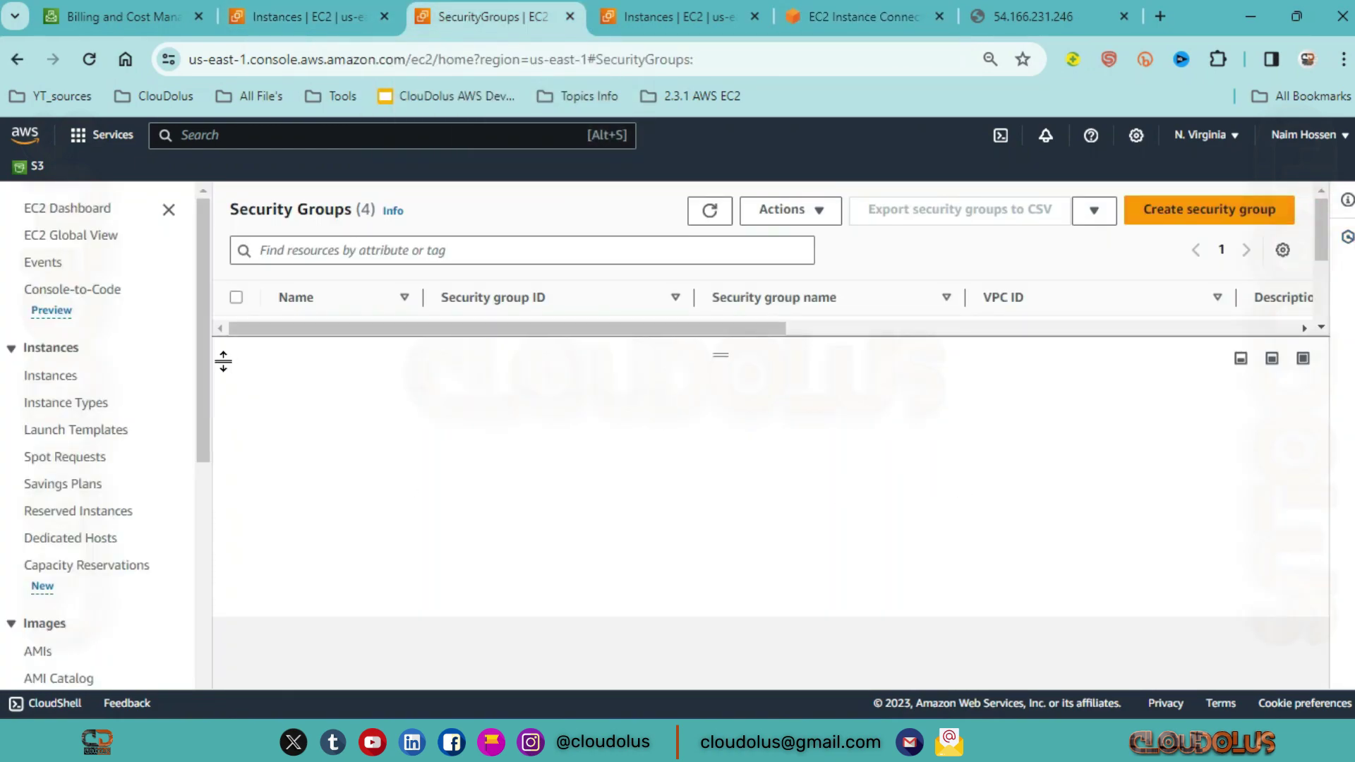
{"action": "left_click", "coordinate": [606, 380]}
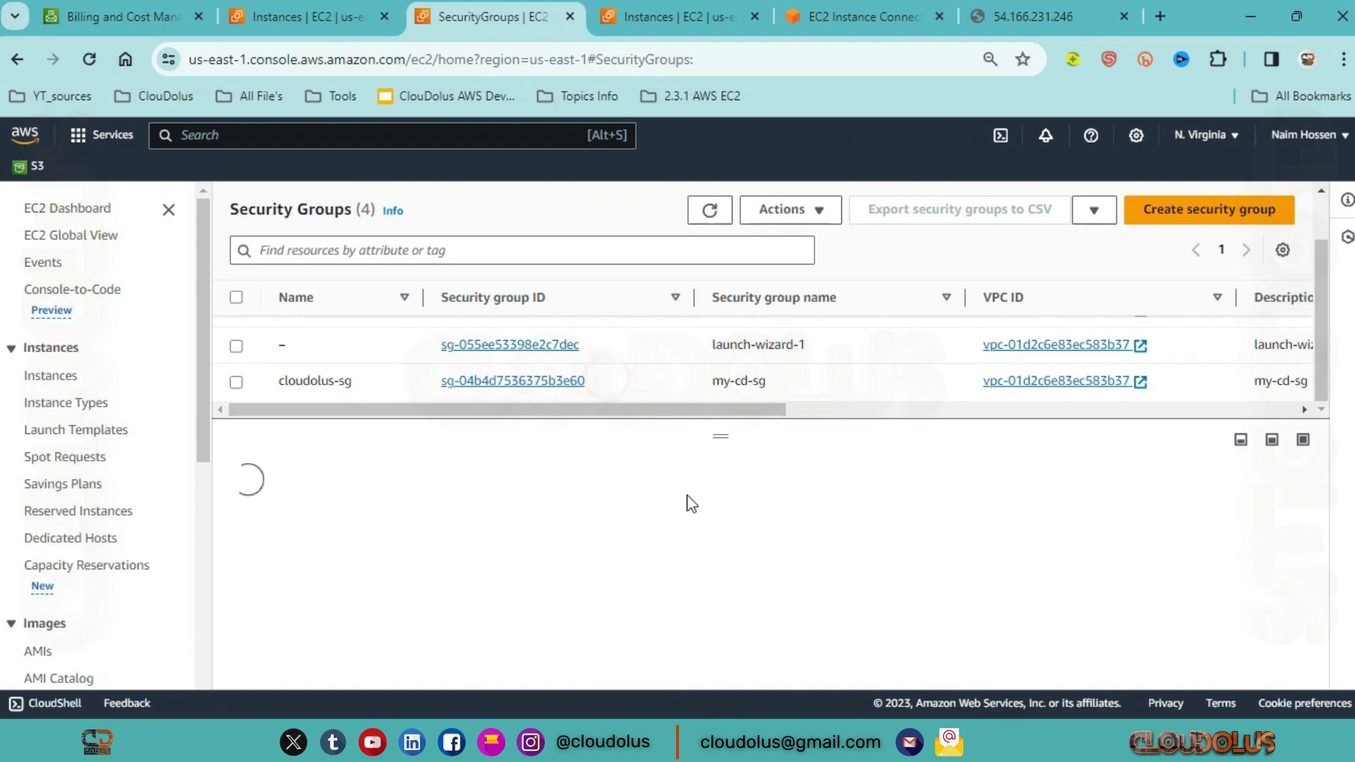
{"action": "left_click", "coordinate": [1209, 631]}
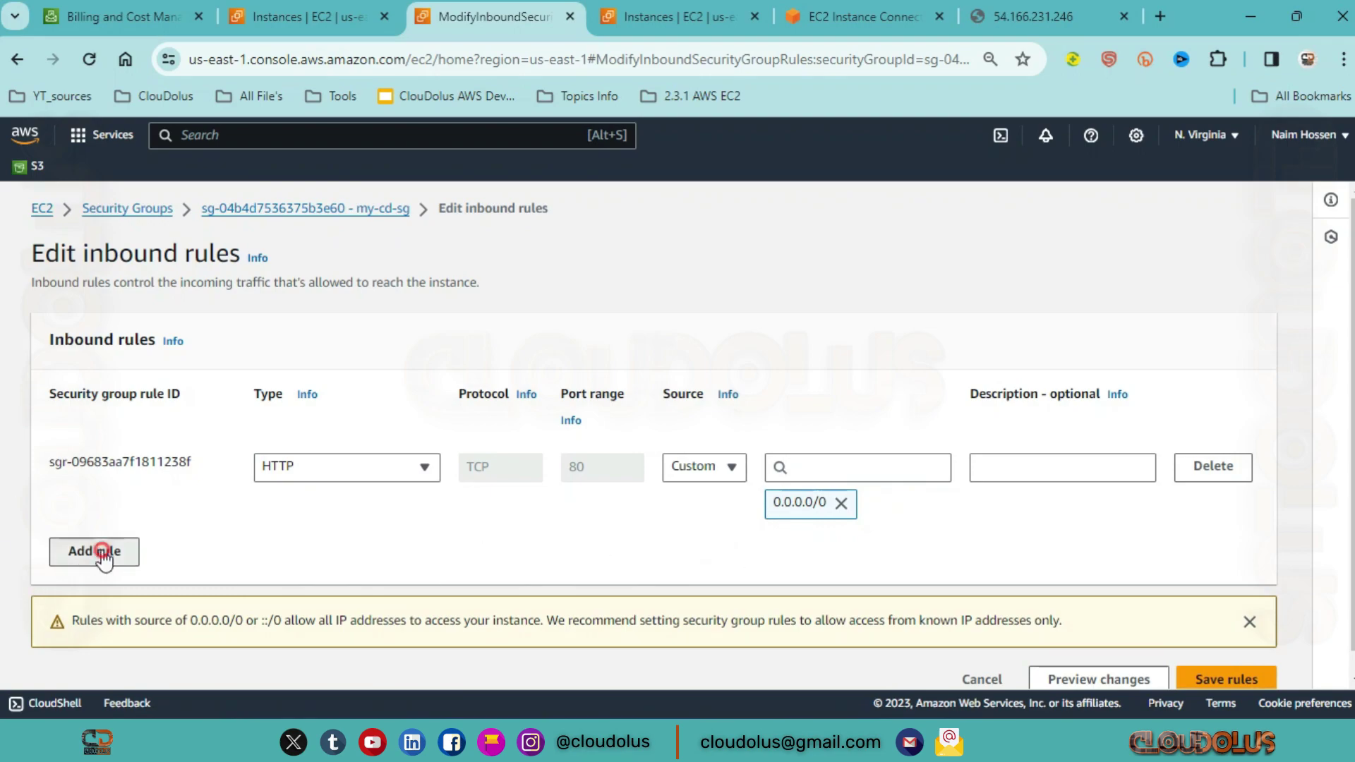
Step: Add an SSH inbound rule with source Anywhere-IPv4 (0.0.0.0/0) to the my-cd-sg security group and save the rules
{"action": "left_click", "coordinate": [74, 552]}
{"action": "left_click", "coordinate": [419, 555]}
{"action": "scroll", "coordinate": [319, 367], "scroll_direction": "down", "scroll_amount": 3}
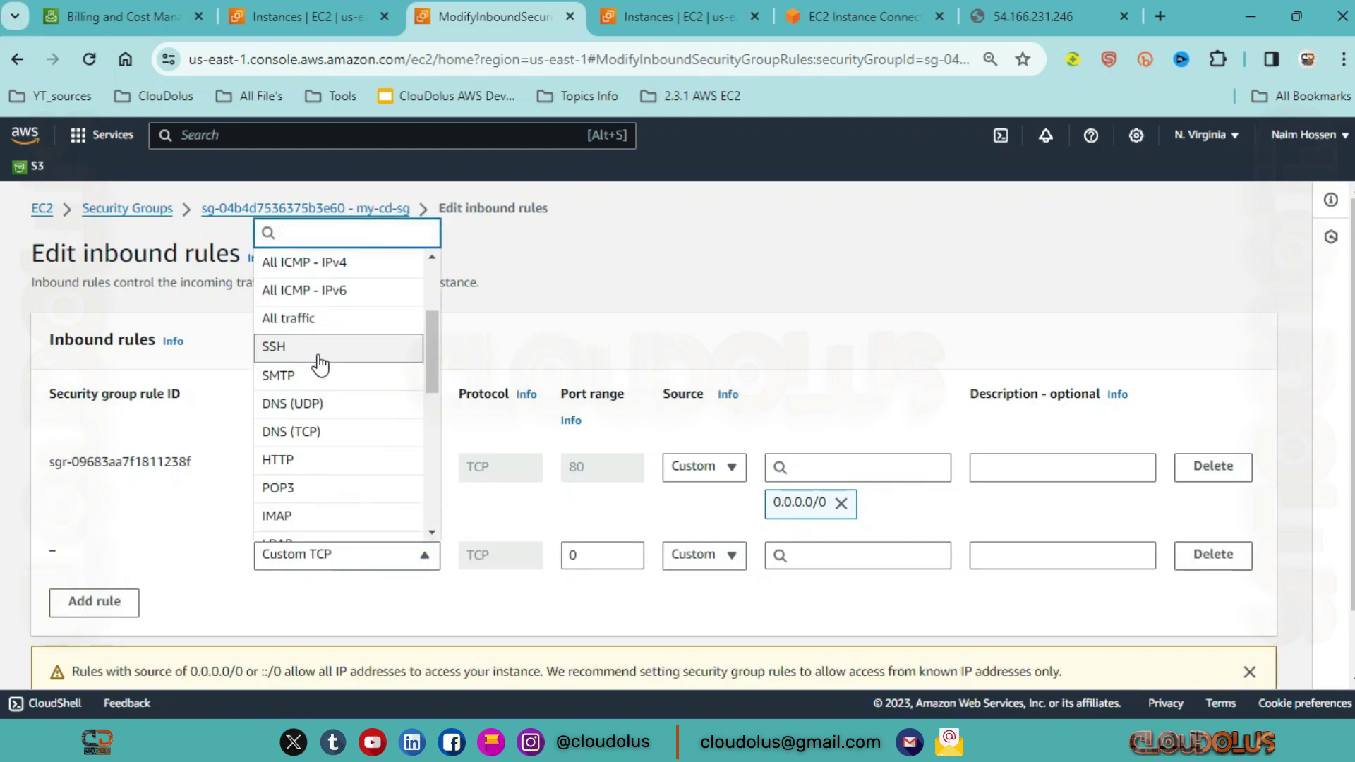
{"action": "left_click", "coordinate": [311, 357]}
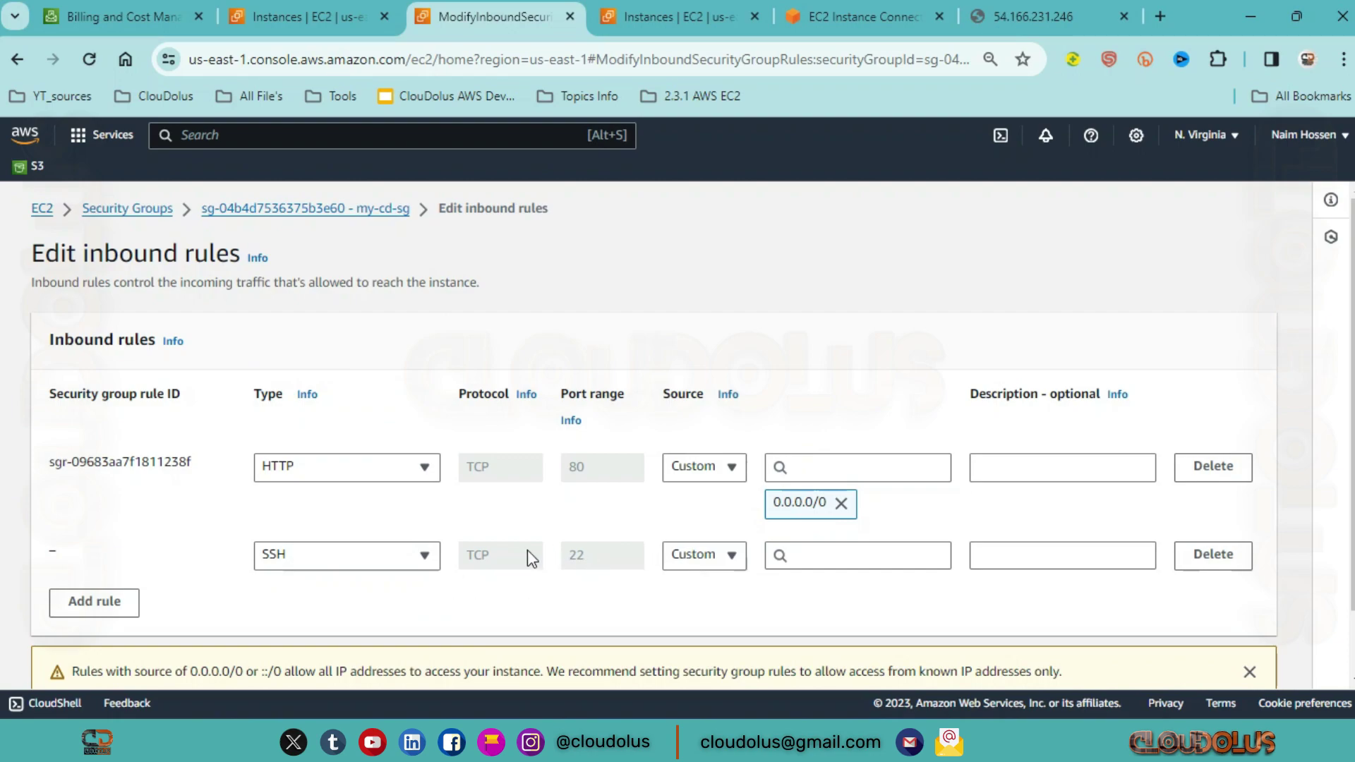
{"action": "left_click", "coordinate": [693, 555]}
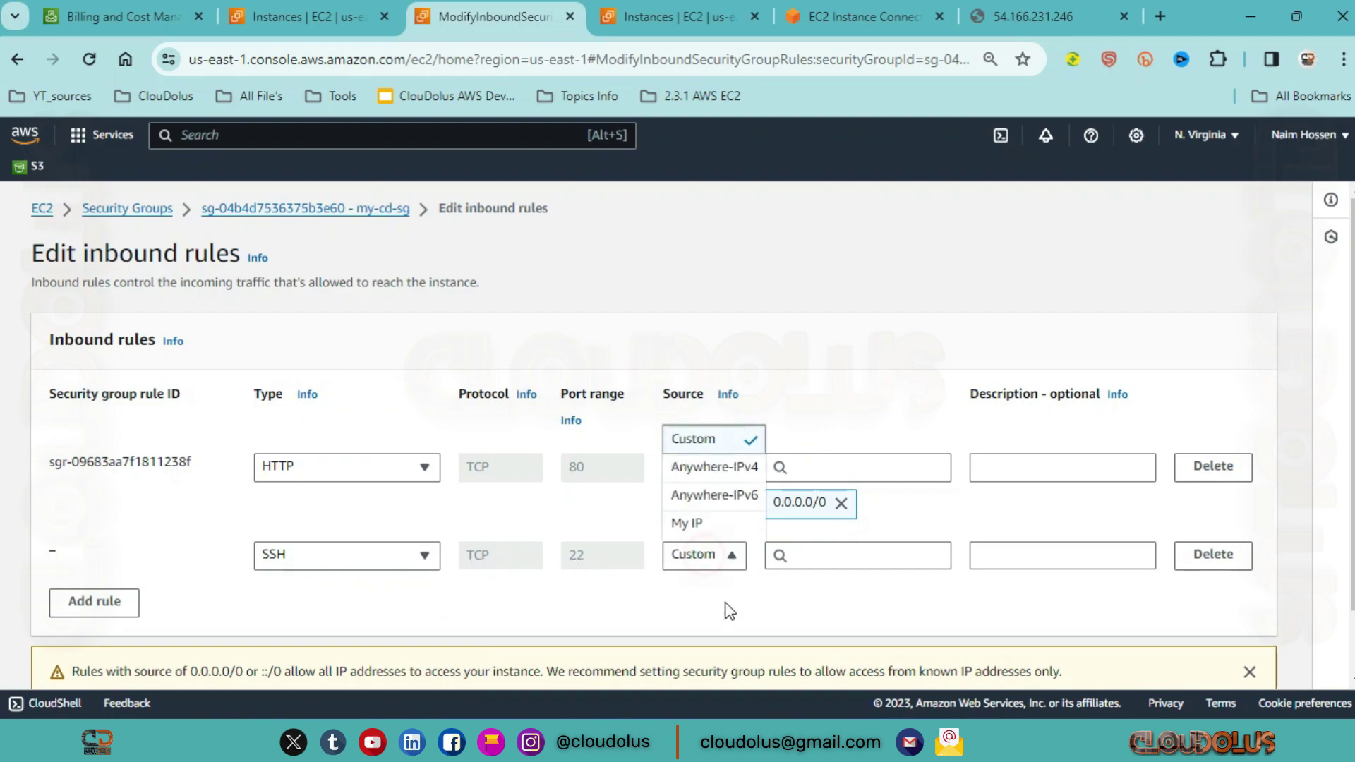
{"action": "left_click", "coordinate": [717, 480]}
{"action": "scroll", "coordinate": [1149, 619], "scroll_direction": "down", "scroll_amount": 2}
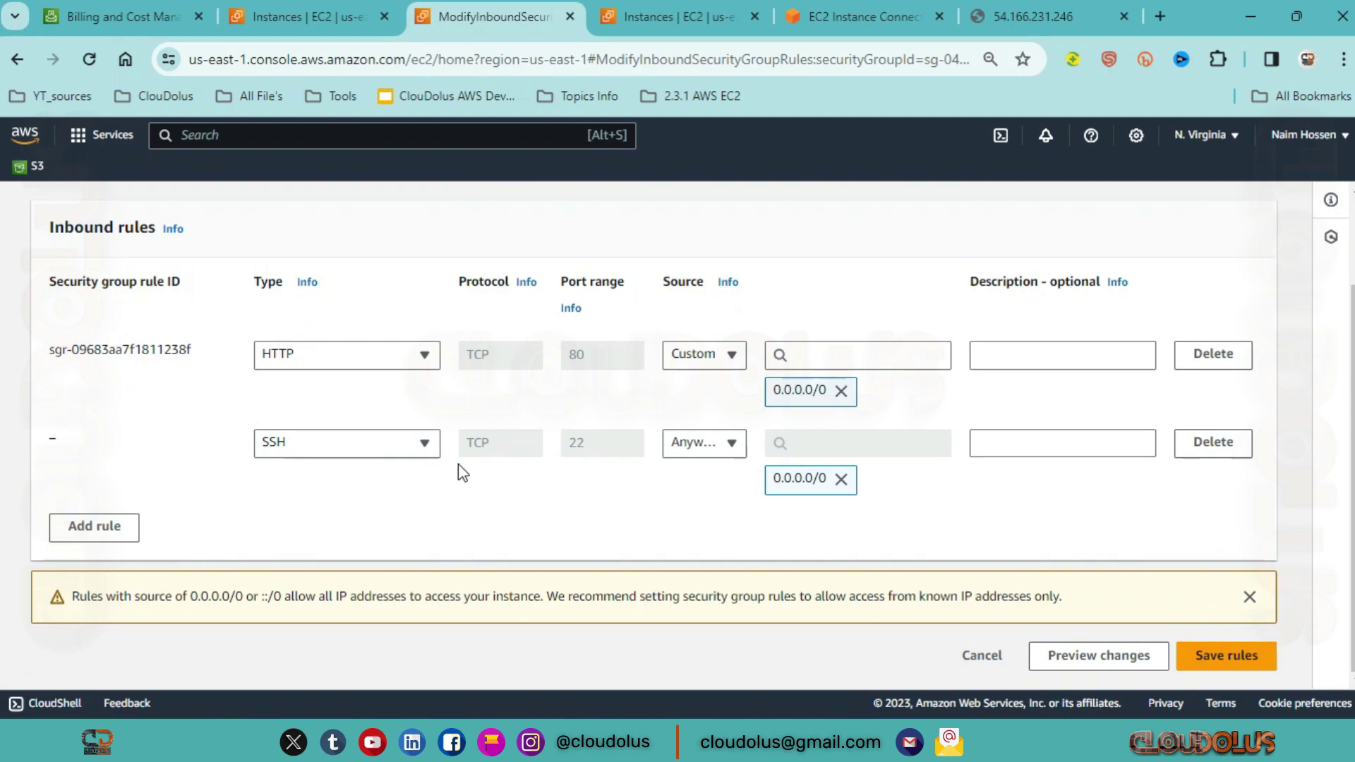
{"action": "left_click", "coordinate": [1226, 655]}
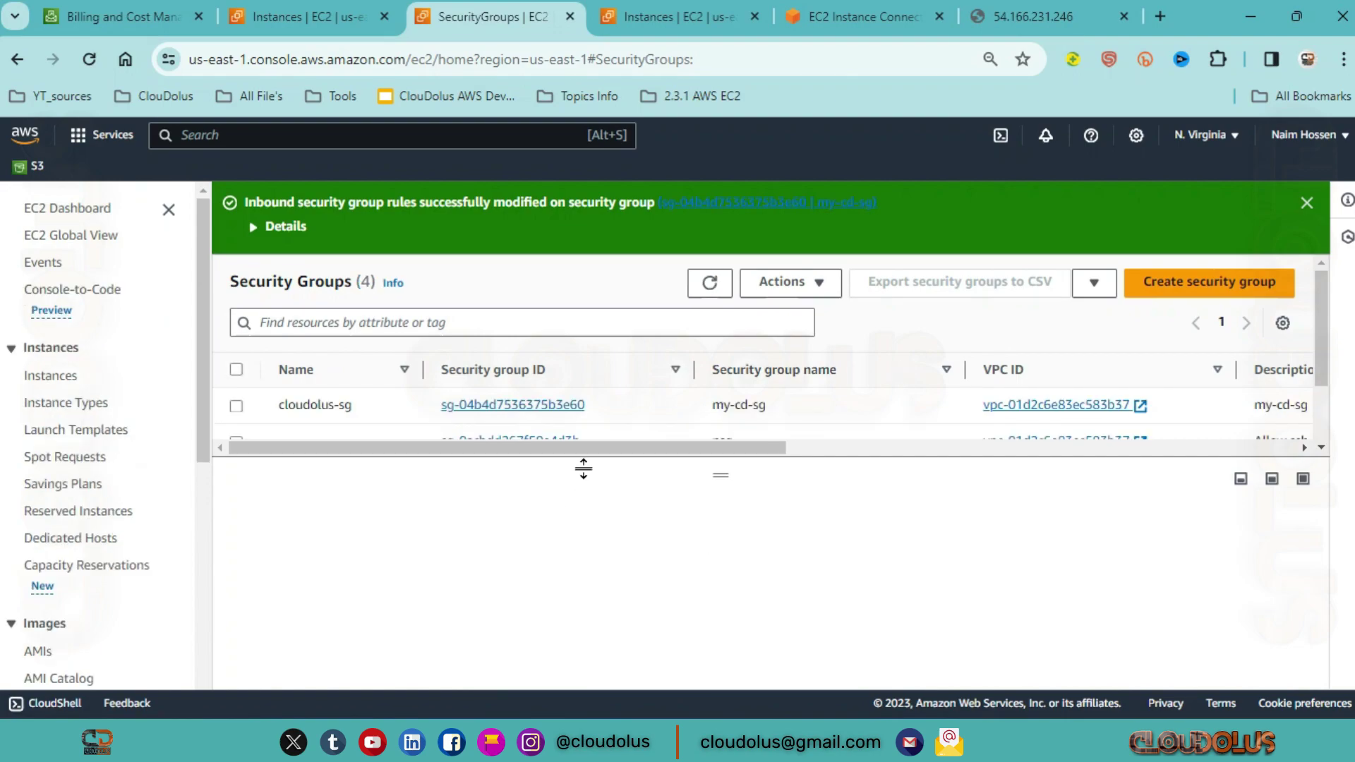
Step: Return to the EC2 Instance Connect session and reload it to retry the connection with the SSH rule restored
{"action": "left_click", "coordinate": [698, 12]}
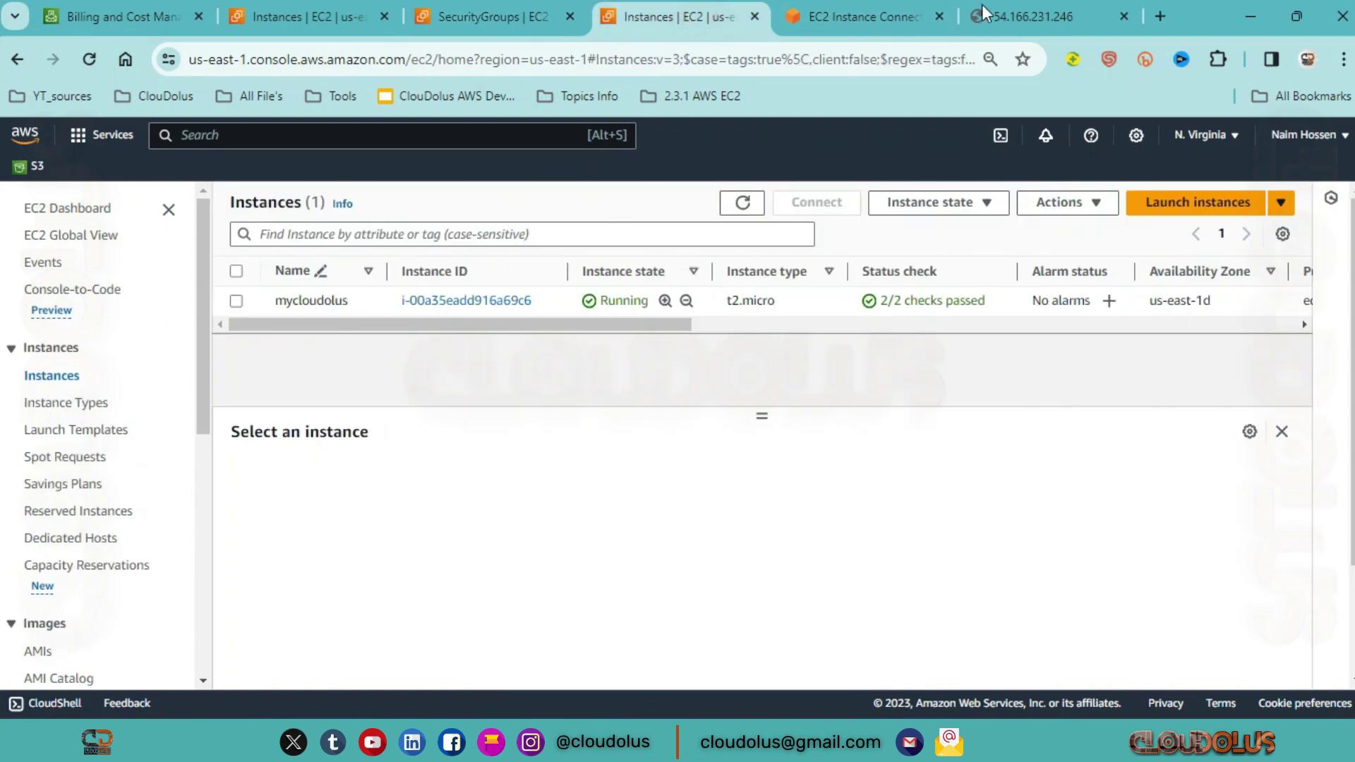
{"action": "left_click", "coordinate": [886, 13]}
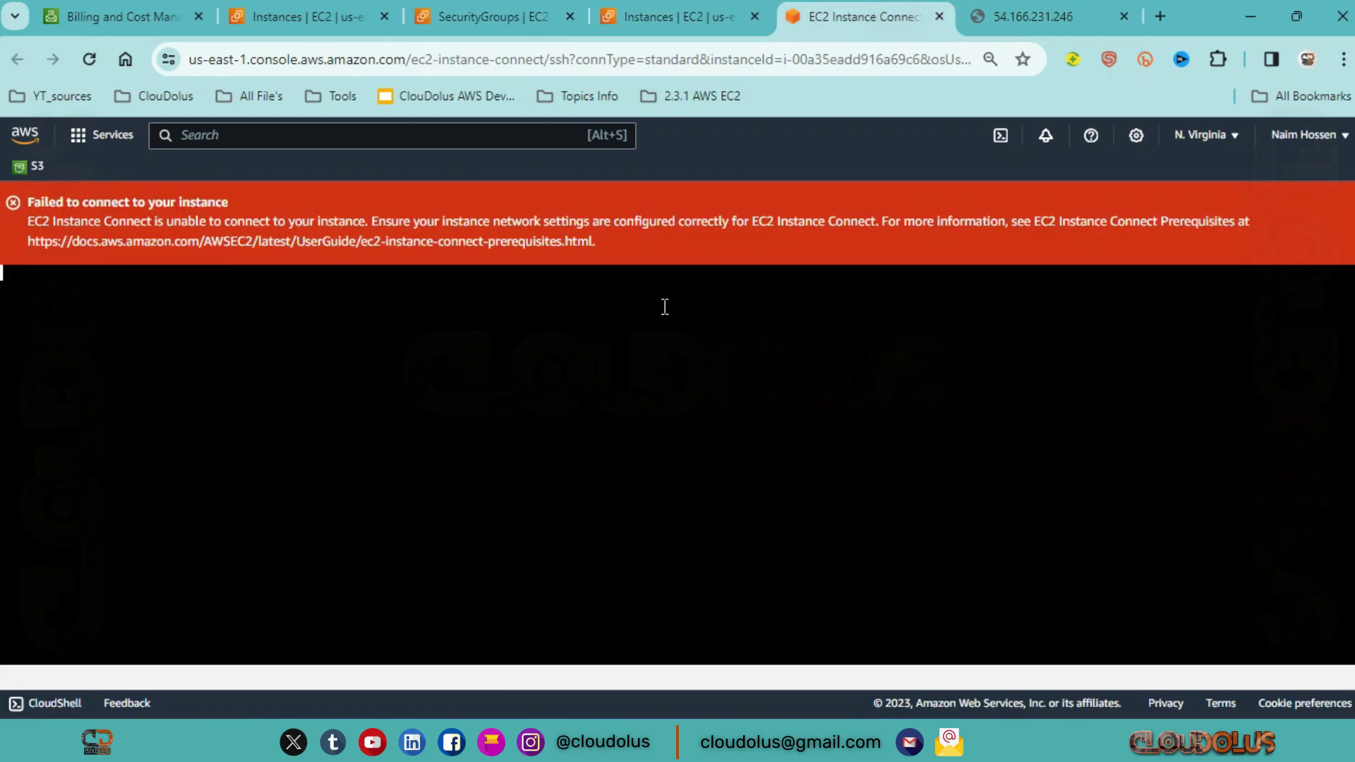
{"action": "left_click", "coordinate": [90, 60]}
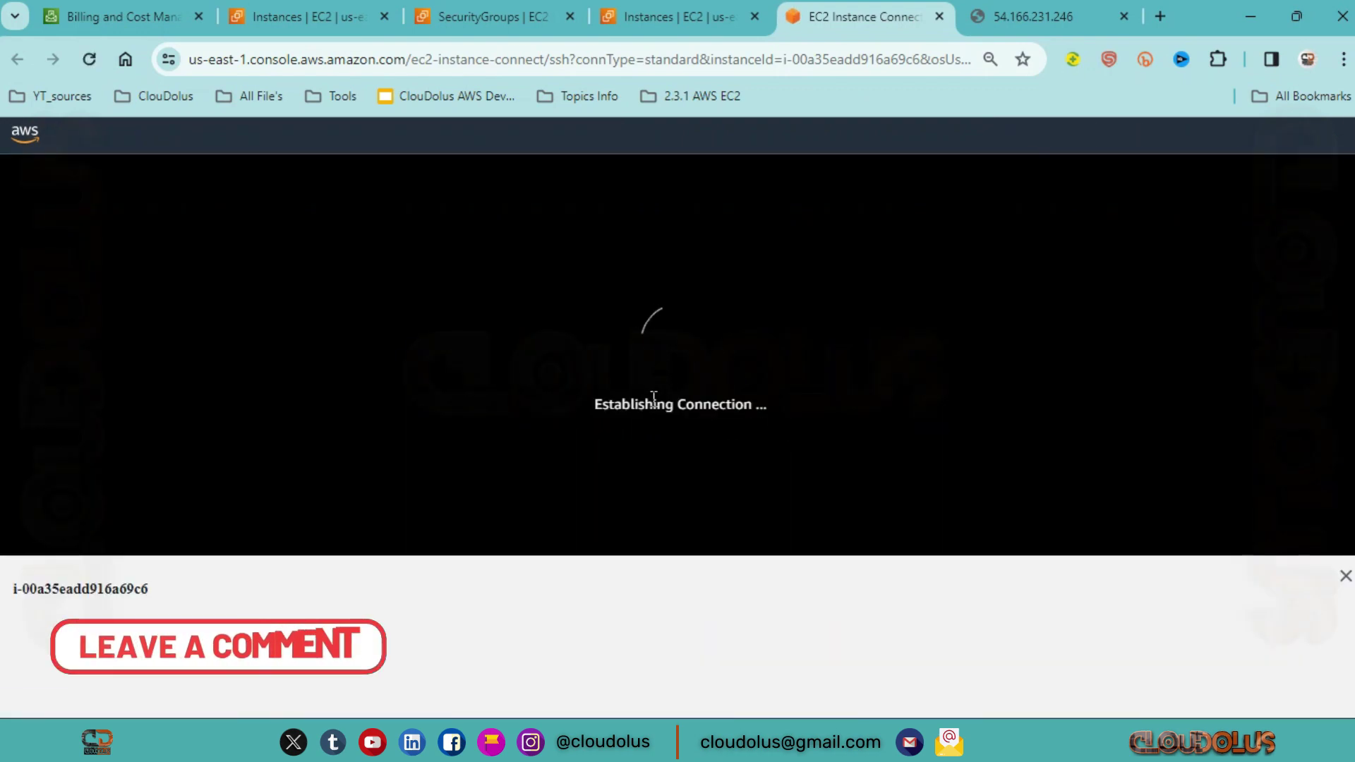